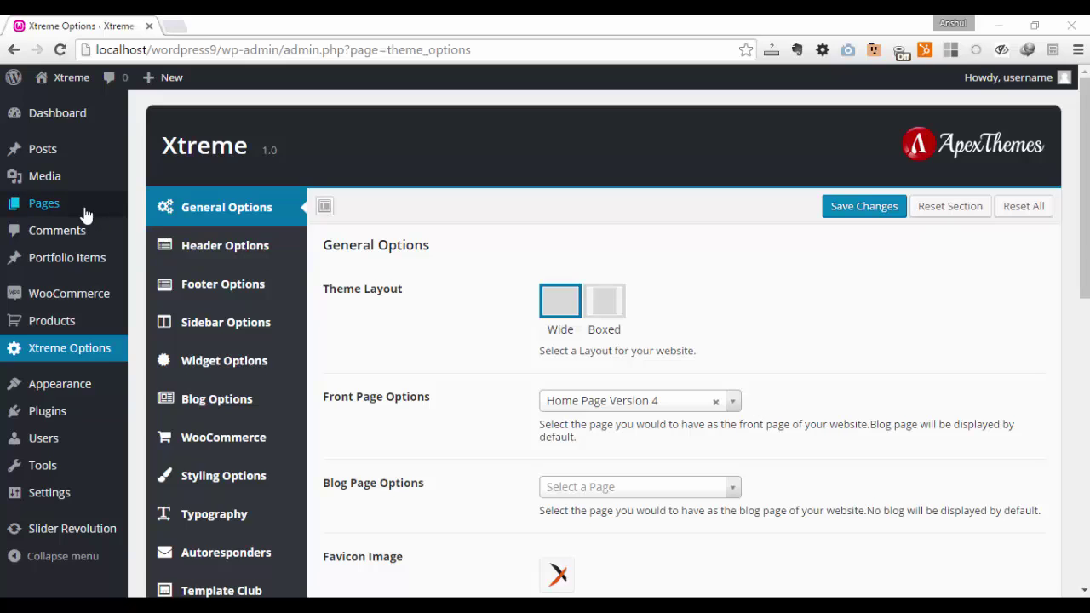
# - Open the add-new-page form in a new browser tab and title the page "Test"
pyautogui.moveTo(85, 211)
pyautogui.rightClick(143, 230)
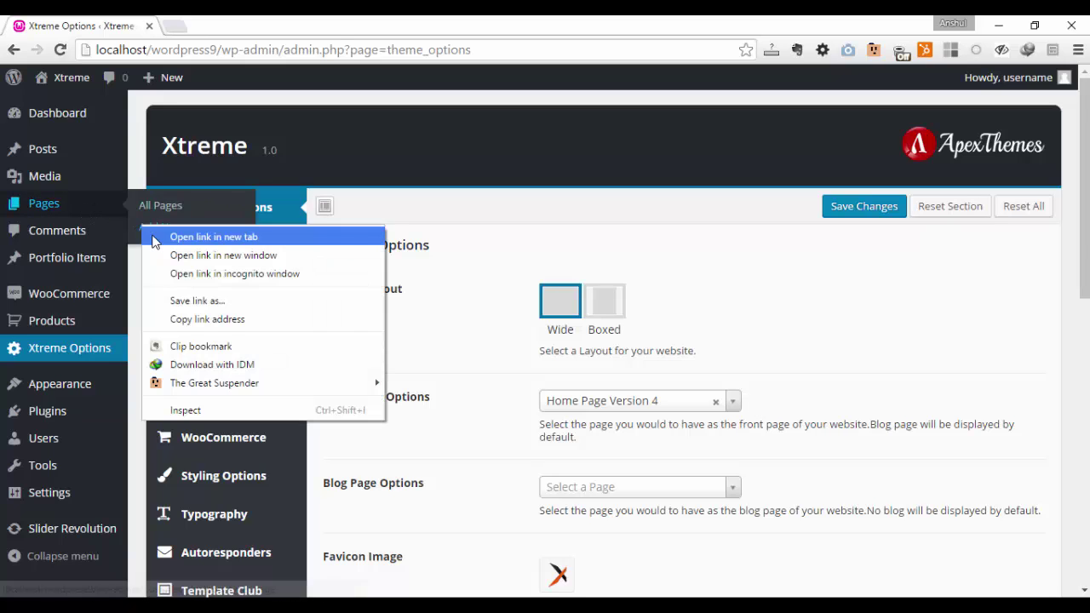
pyautogui.click(196, 235)
pyautogui.click(261, 24)
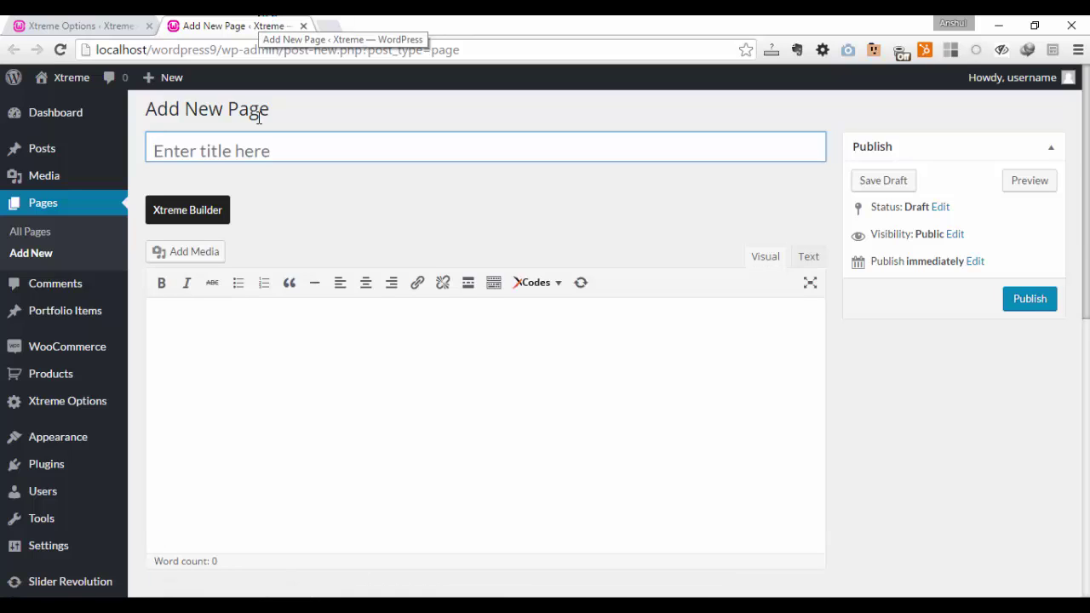
pyautogui.click(258, 149)
pyautogui.write('Test')
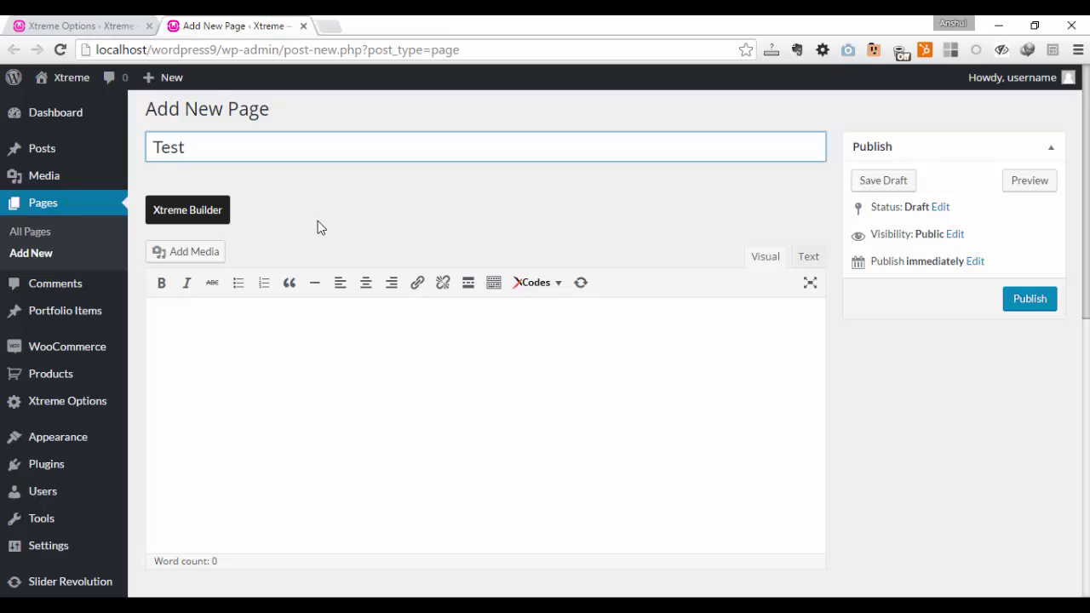
# - Switch the page to the Xtreme Builder and expand the builder to full width
pyautogui.click(187, 218)
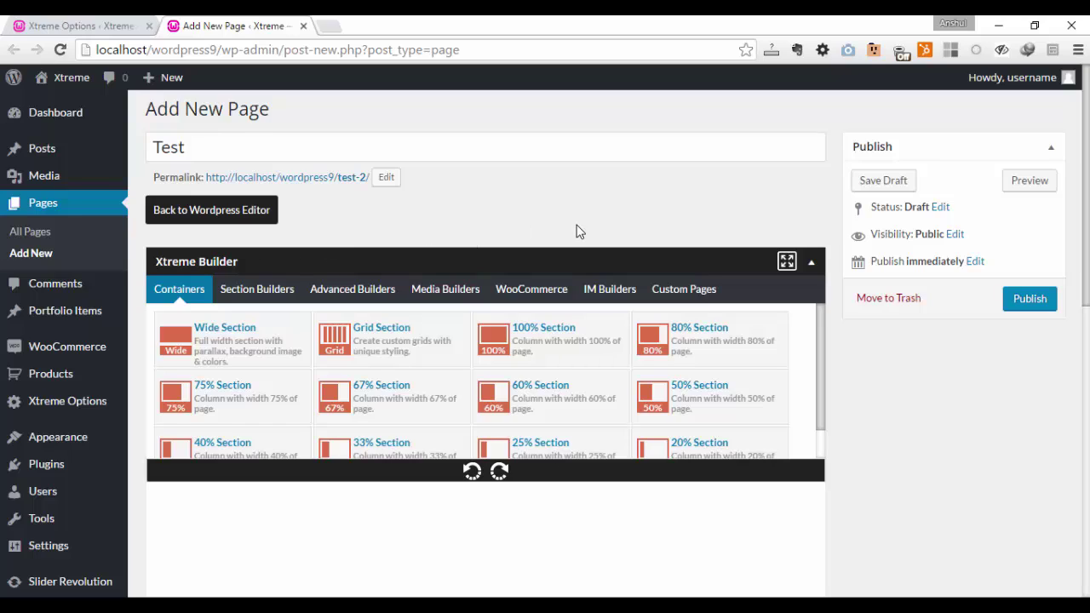
pyautogui.click(788, 263)
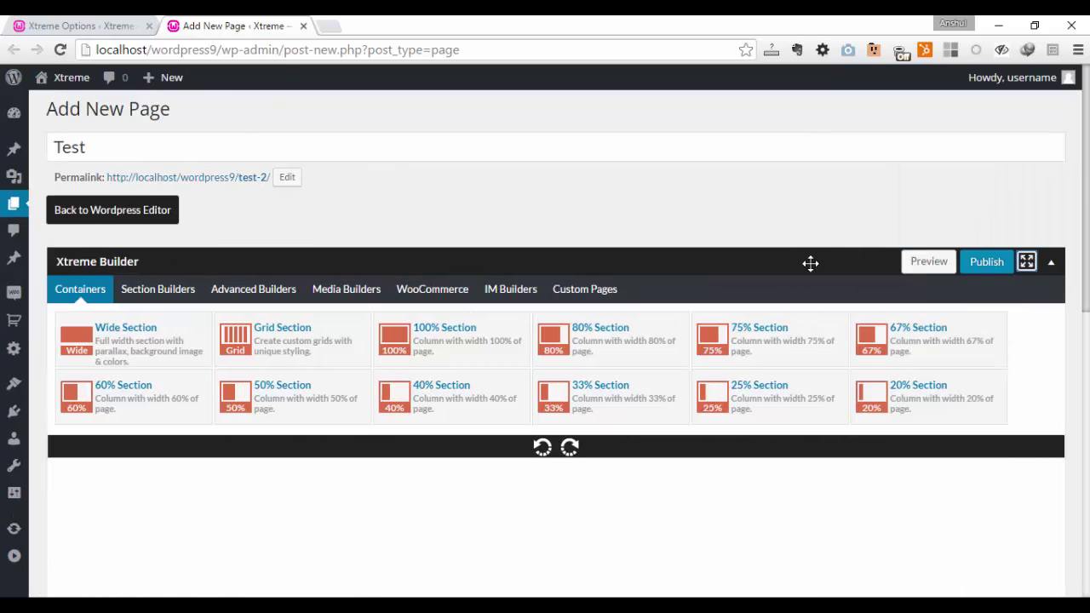
pyautogui.click(1026, 261)
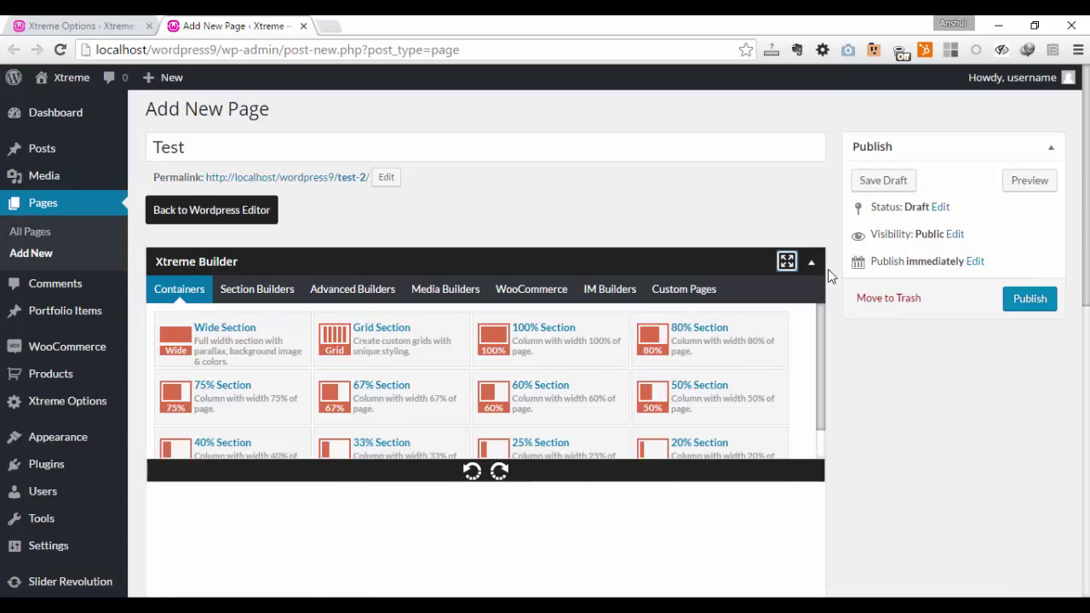
pyautogui.click(787, 261)
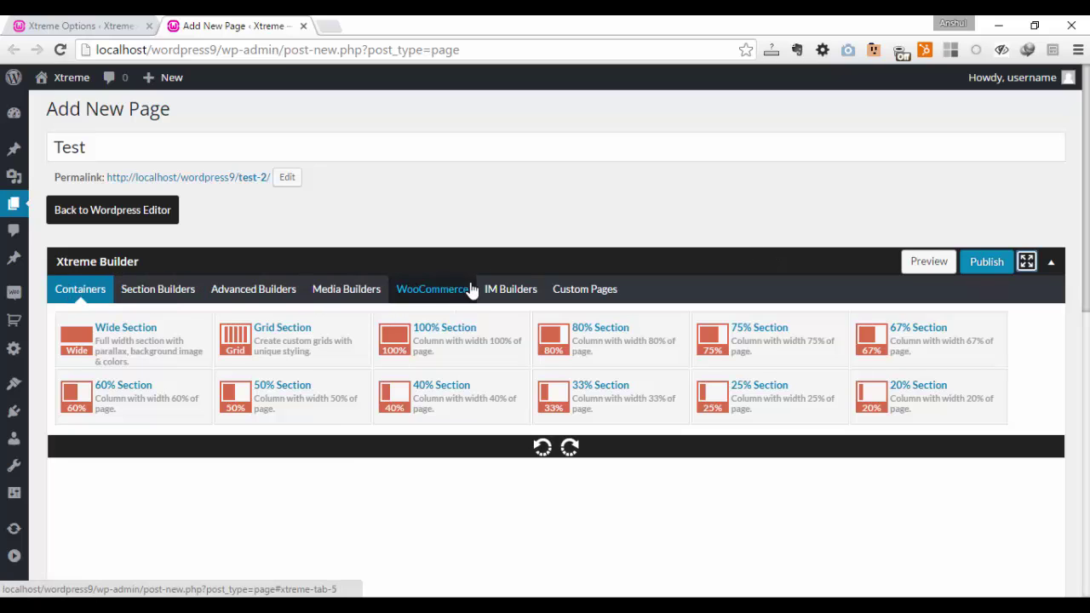
# - Examine the builder's element categories, from Section Builders through Custom Pages, and return to Containers
pyautogui.click(188, 289)
pyautogui.click(248, 289)
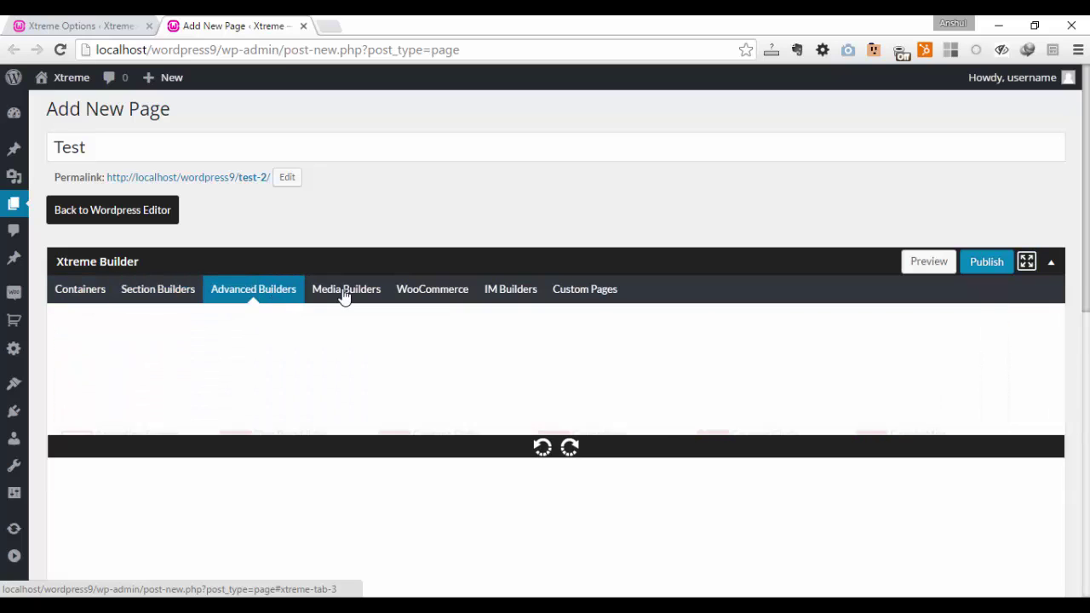
pyautogui.click(345, 291)
pyautogui.click(445, 290)
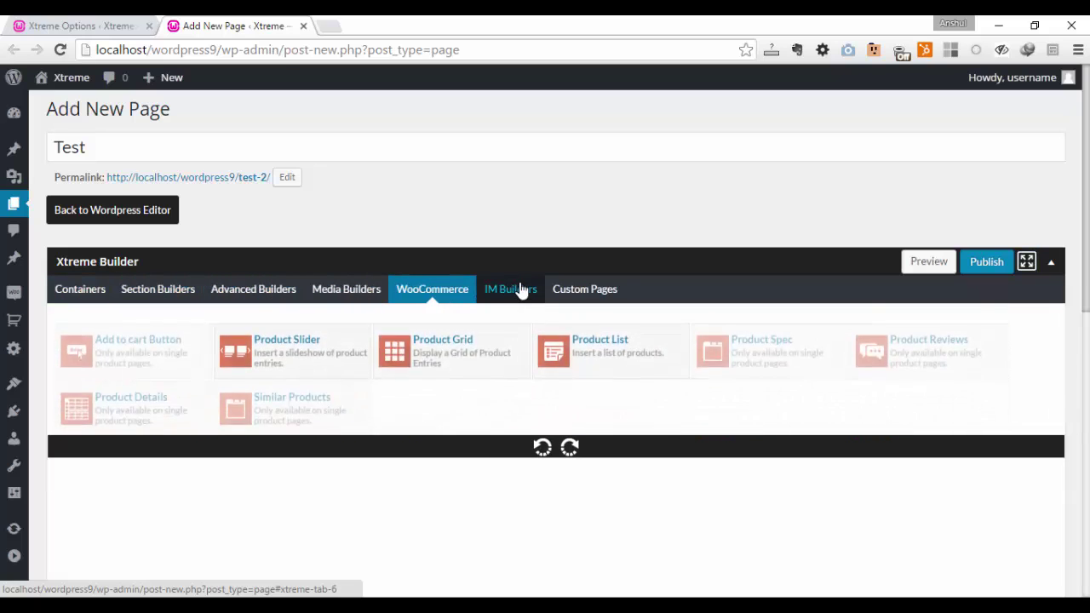
pyautogui.click(516, 290)
pyautogui.click(596, 290)
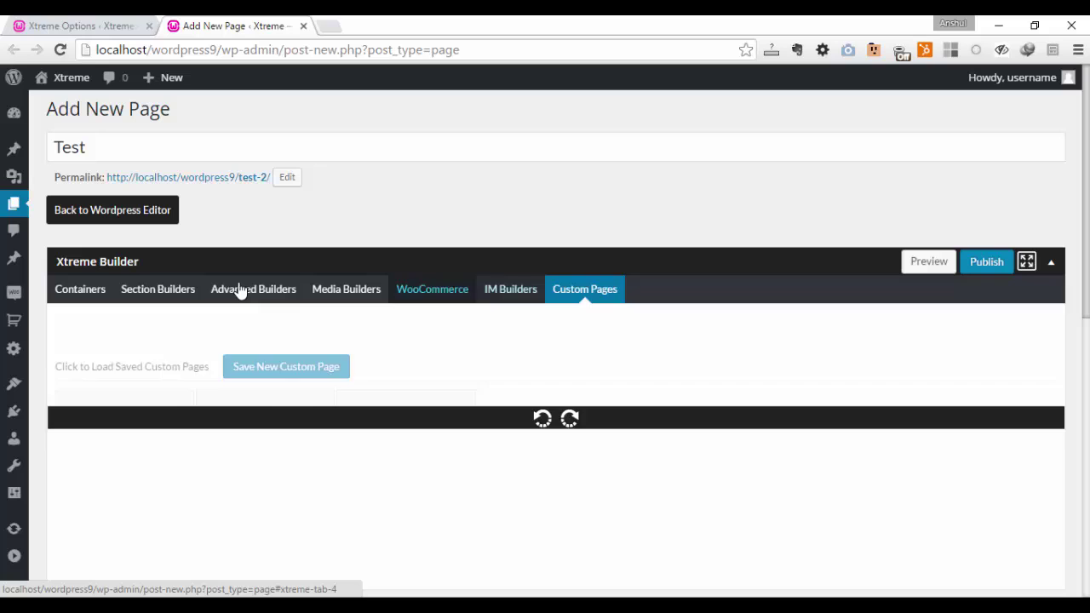
pyautogui.click(173, 289)
pyautogui.click(92, 291)
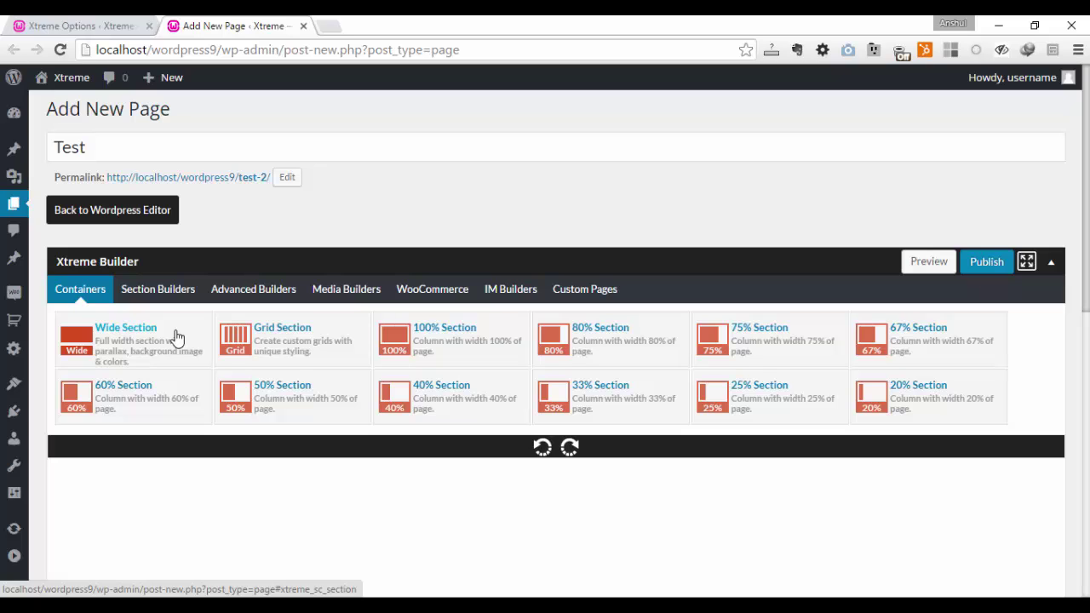
# - Add a Wide Section to the canvas and review its settings without changing them
pyautogui.moveTo(176, 338); pyautogui.dragTo(210, 511)
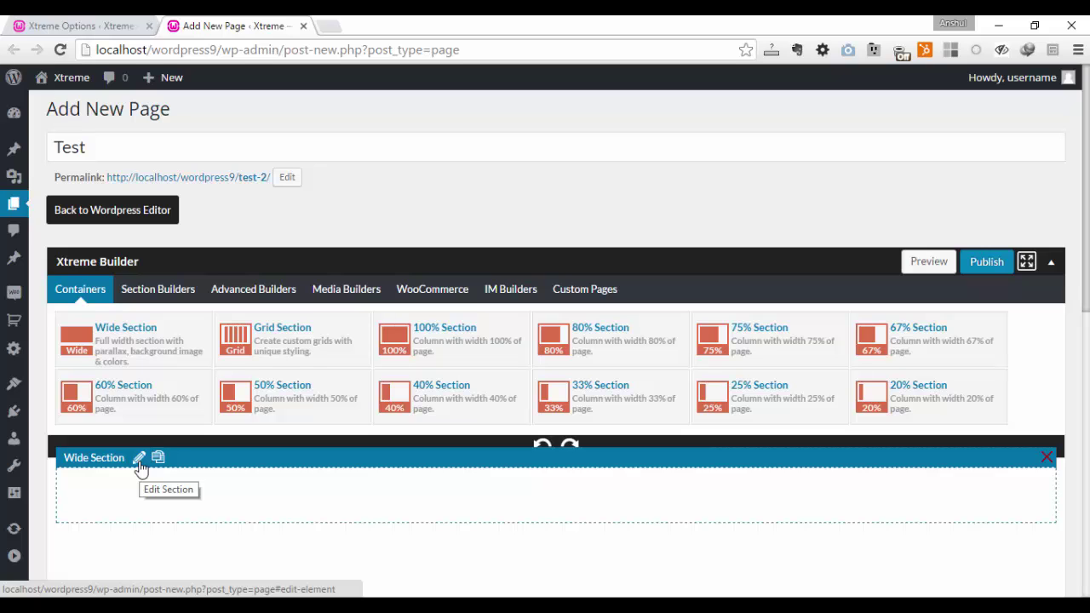
pyautogui.click(139, 460)
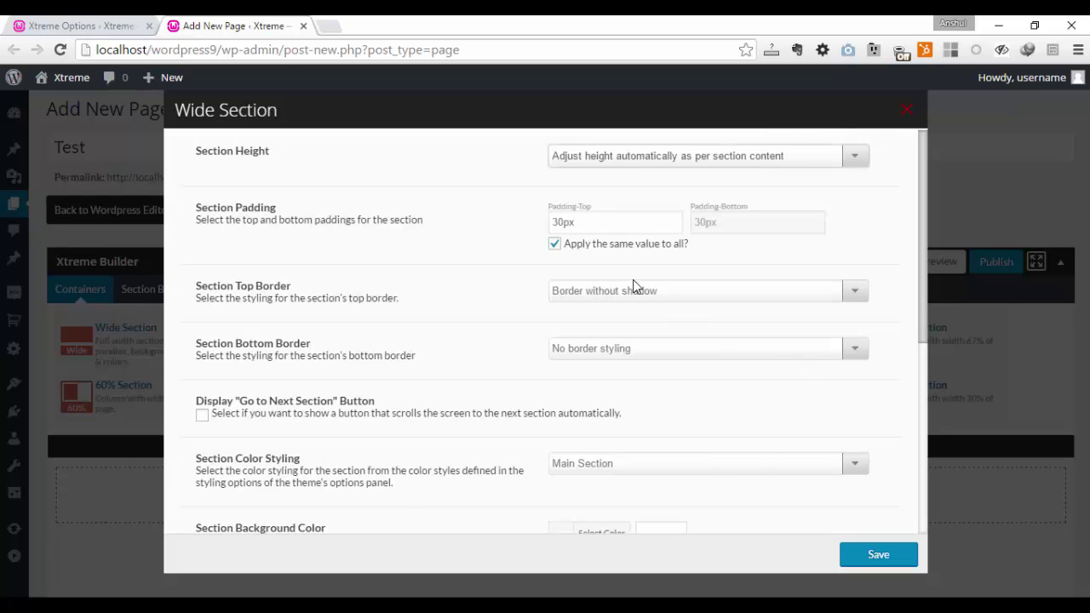
pyautogui.scroll(-5, 633, 281)
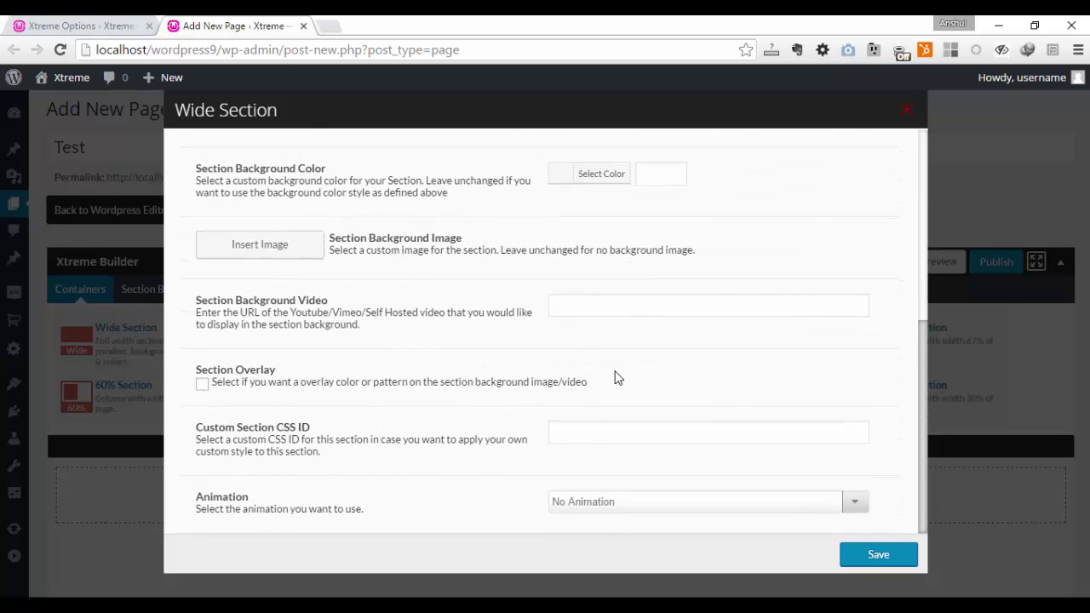
pyautogui.scroll(5, 630, 357)
pyautogui.click(905, 110)
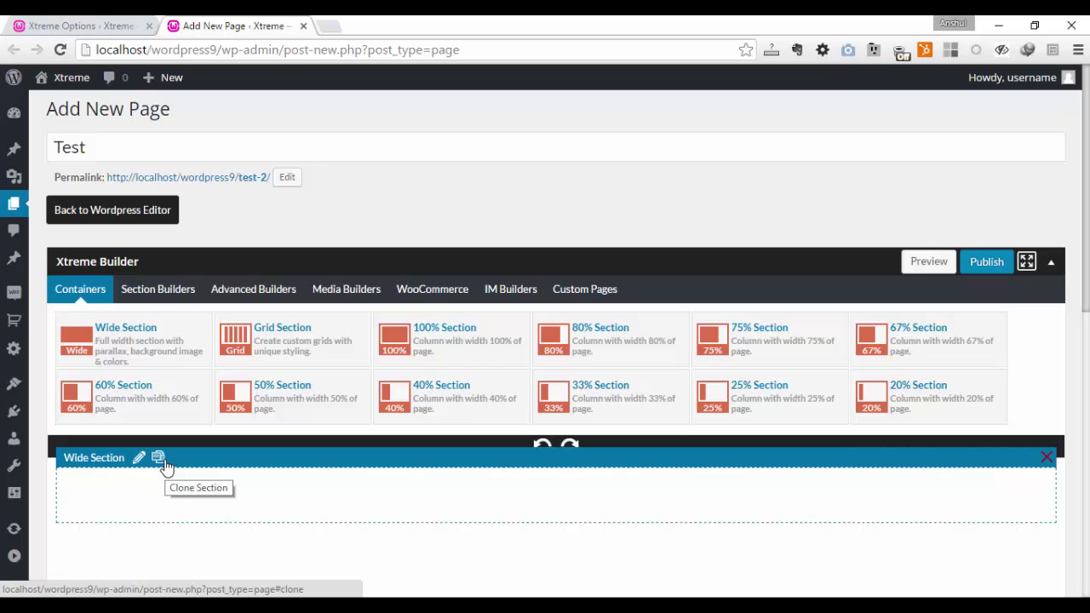
# - Clone the wide section and delete the copy
pyautogui.click(162, 462)
pyautogui.scroll(-1, 655, 494)
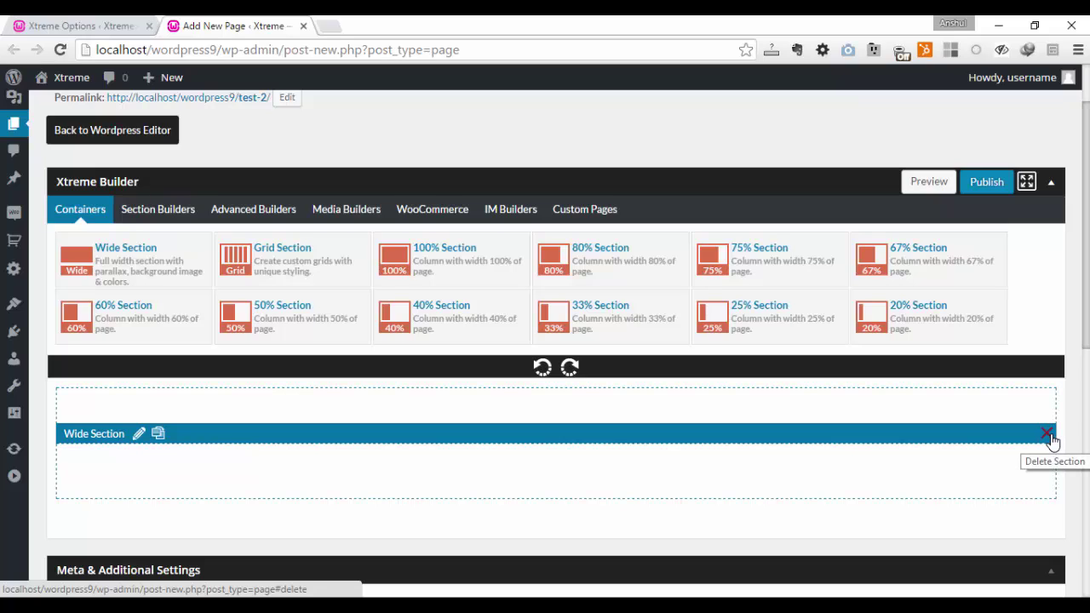
pyautogui.click(1048, 435)
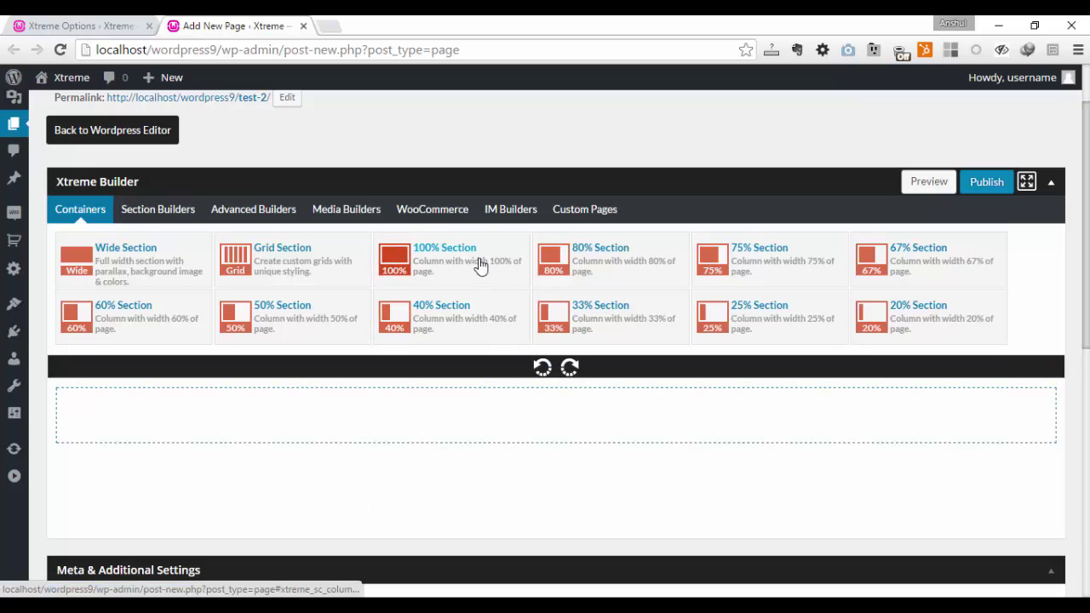
# - Add a 100% Section to the canvas below the wide section
pyautogui.moveTo(482, 266); pyautogui.dragTo(423, 258)
pyautogui.click(457, 255)
pyautogui.moveTo(458, 255); pyautogui.dragTo(310, 488)
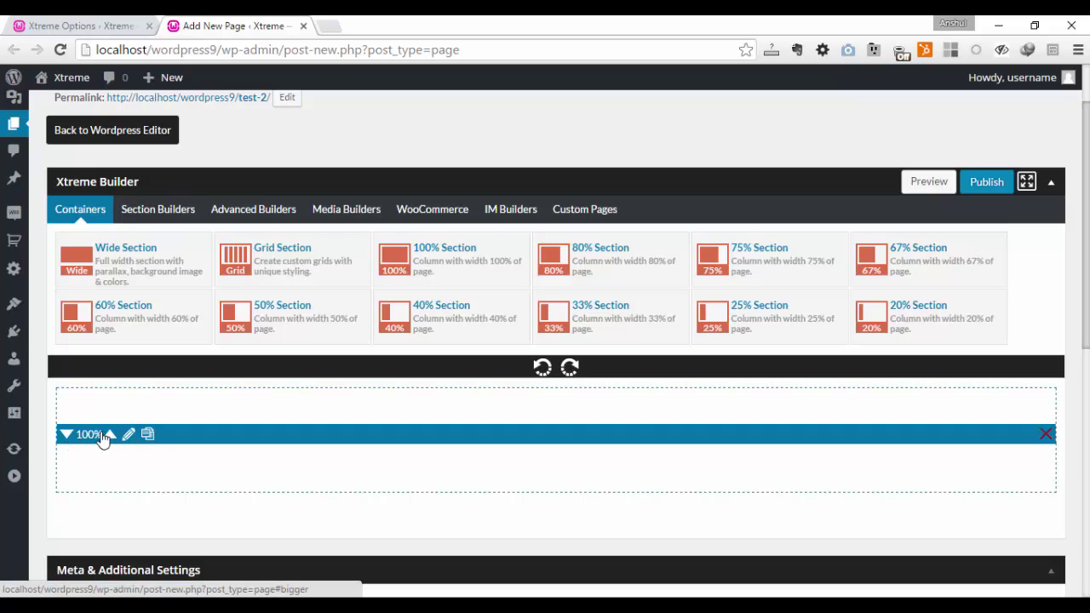
# - Resize the 100% column to a 33% width and clone it twice to form a row of three columns
pyautogui.click(67, 436)
pyautogui.click(68, 436)
pyautogui.click(67, 437)
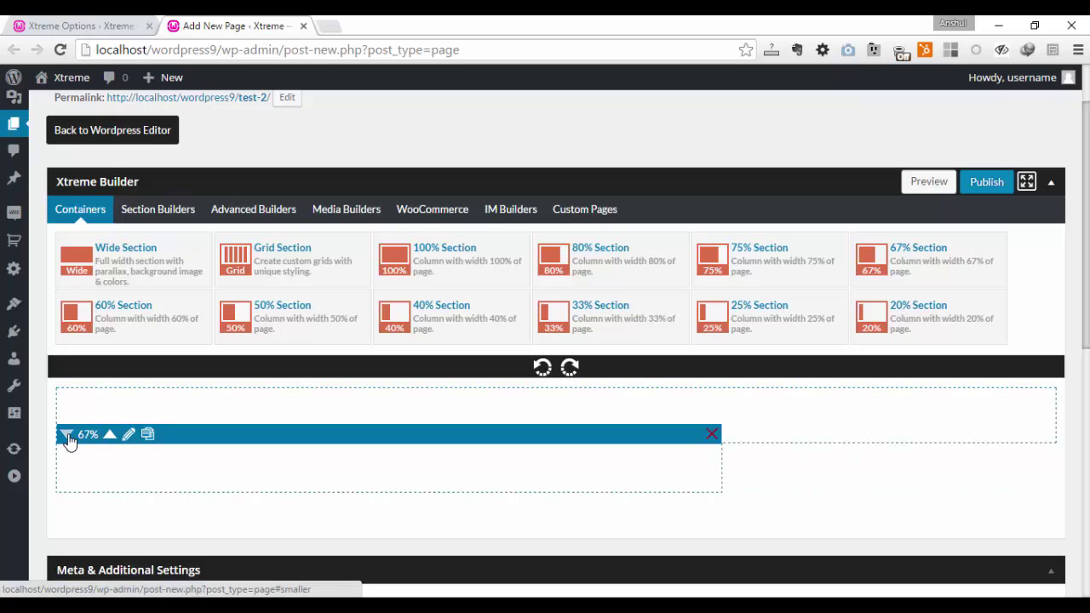
pyautogui.click(67, 436)
pyautogui.click(68, 436)
pyautogui.click(67, 436)
pyautogui.click(67, 436)
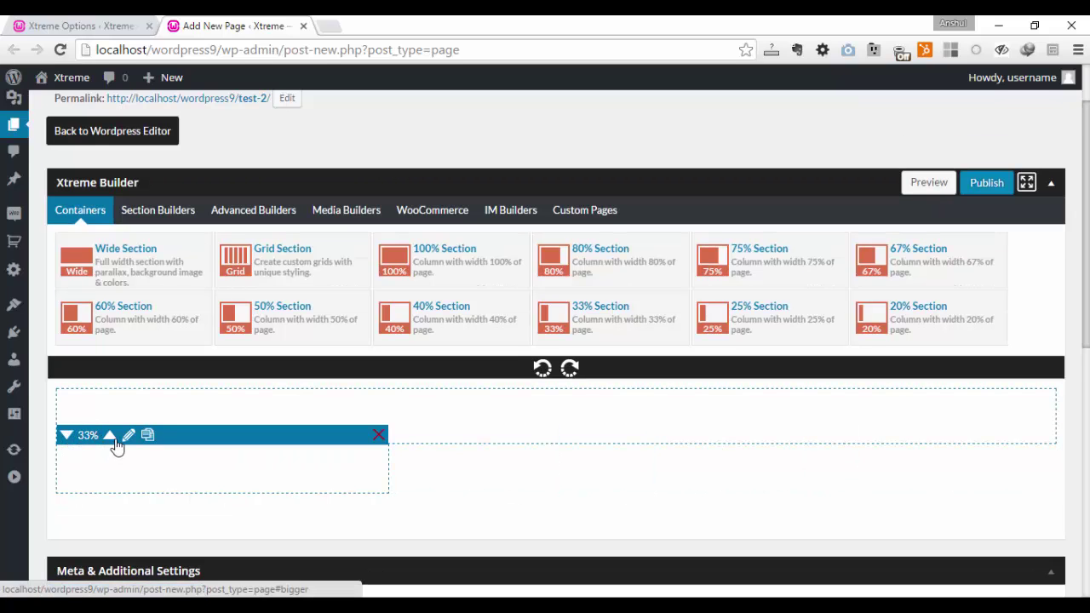
pyautogui.click(111, 437)
pyautogui.click(110, 437)
pyautogui.click(111, 437)
pyautogui.click(66, 436)
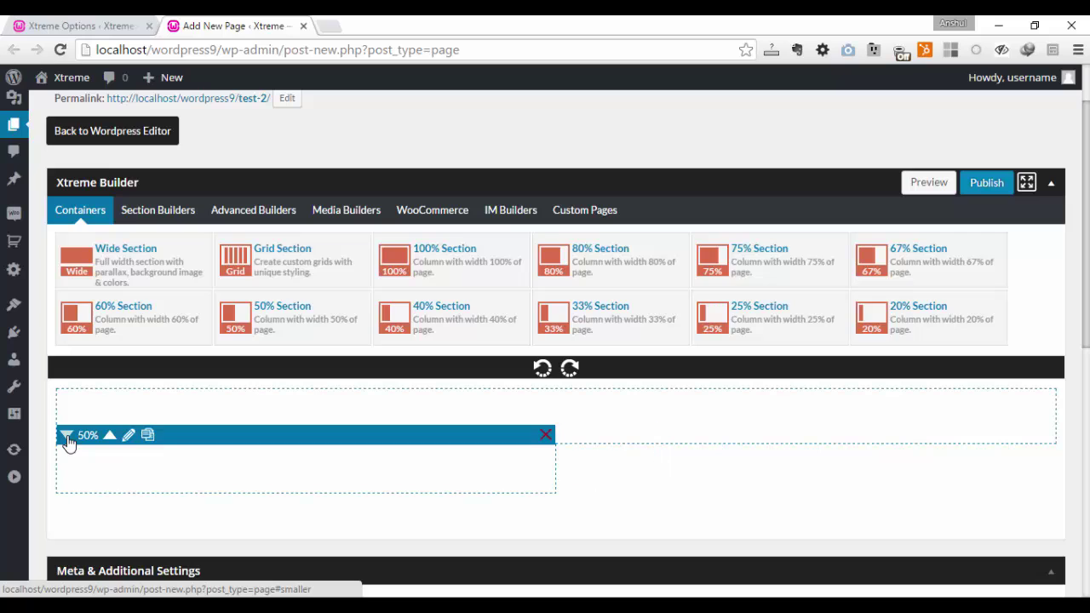
pyautogui.click(66, 436)
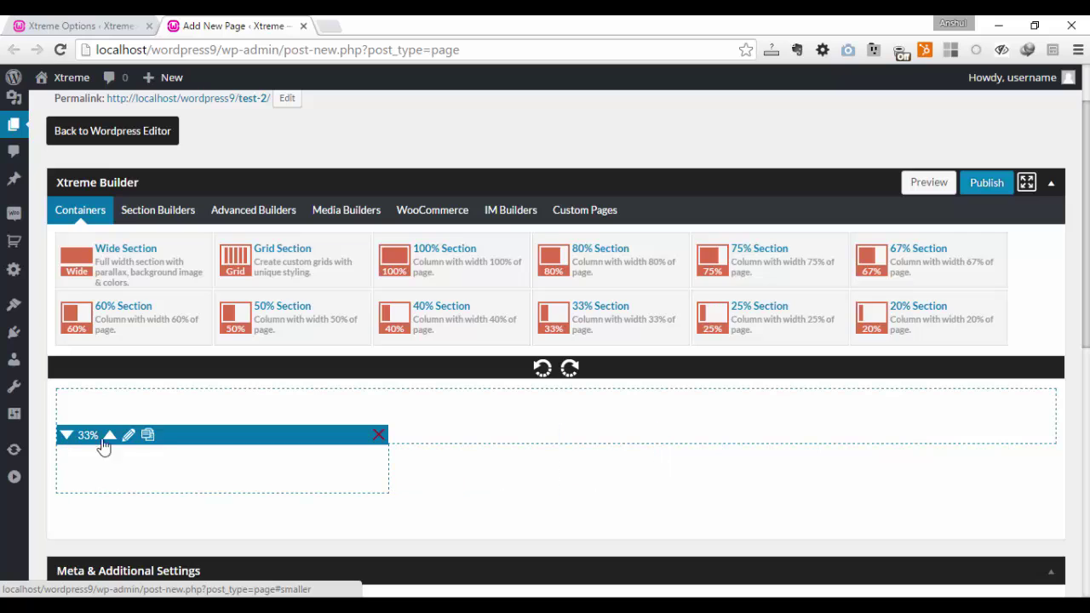
pyautogui.click(151, 437)
pyautogui.click(151, 437)
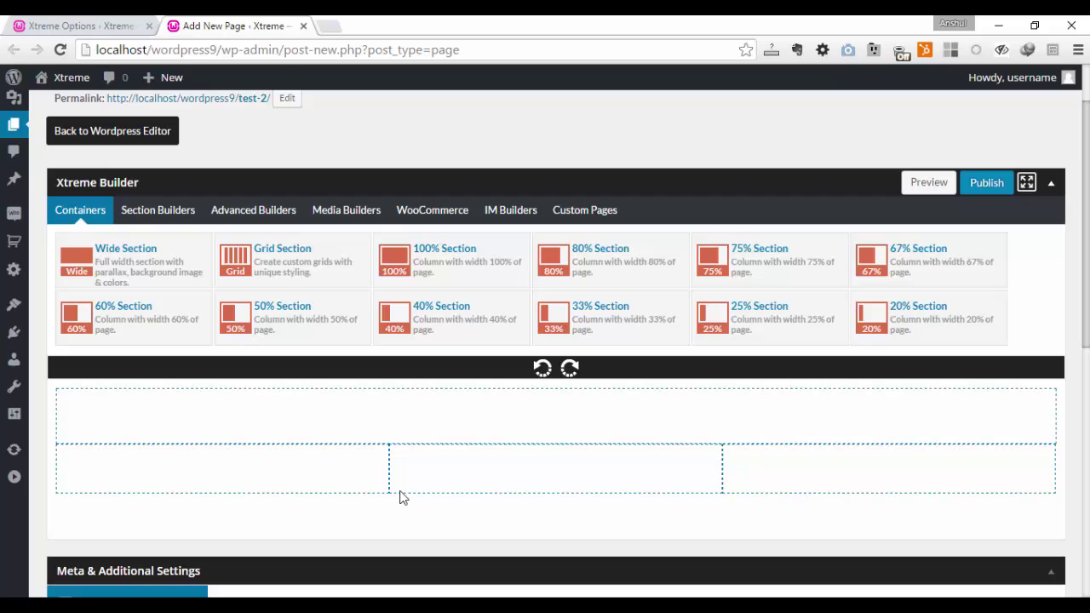
# - Place a Button in the first column, a Call To Action in the second and an Icon Feature Box in the third
pyautogui.click(170, 213)
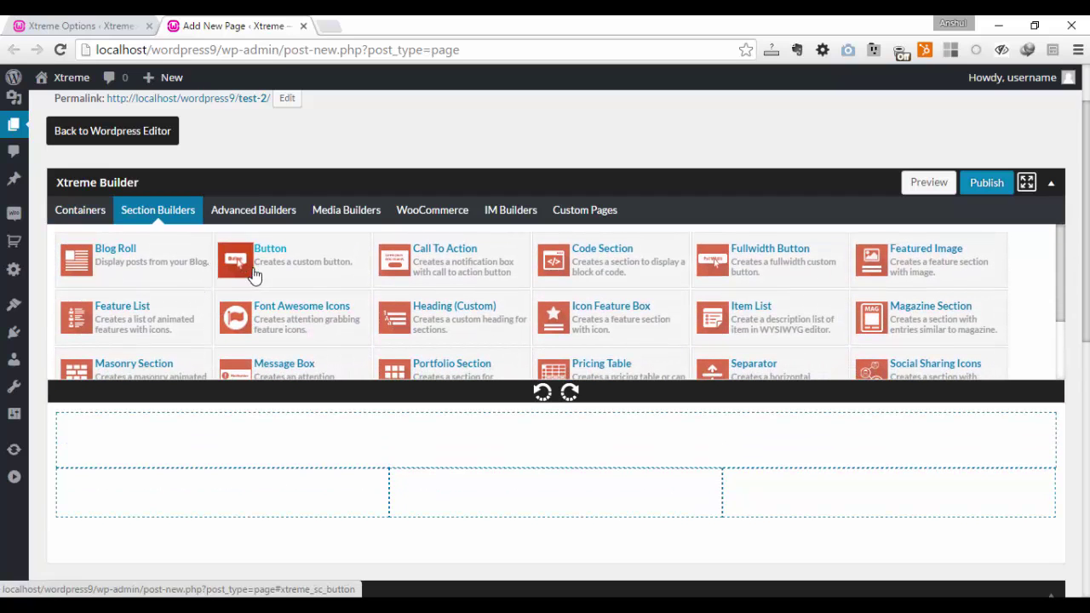
pyautogui.moveTo(297, 254); pyautogui.dragTo(179, 534)
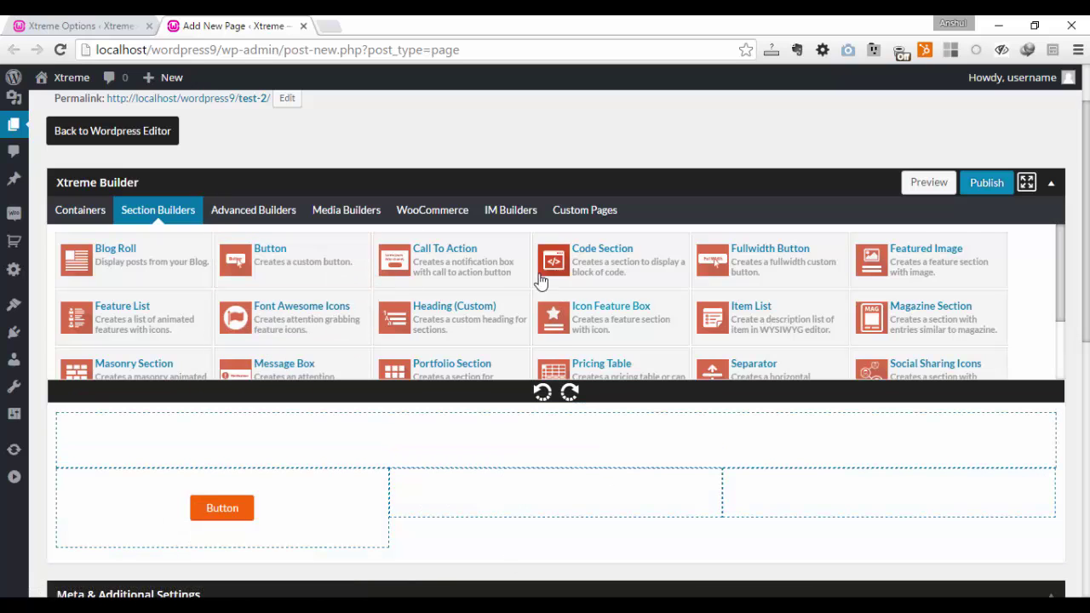
pyautogui.moveTo(446, 250); pyautogui.dragTo(487, 531)
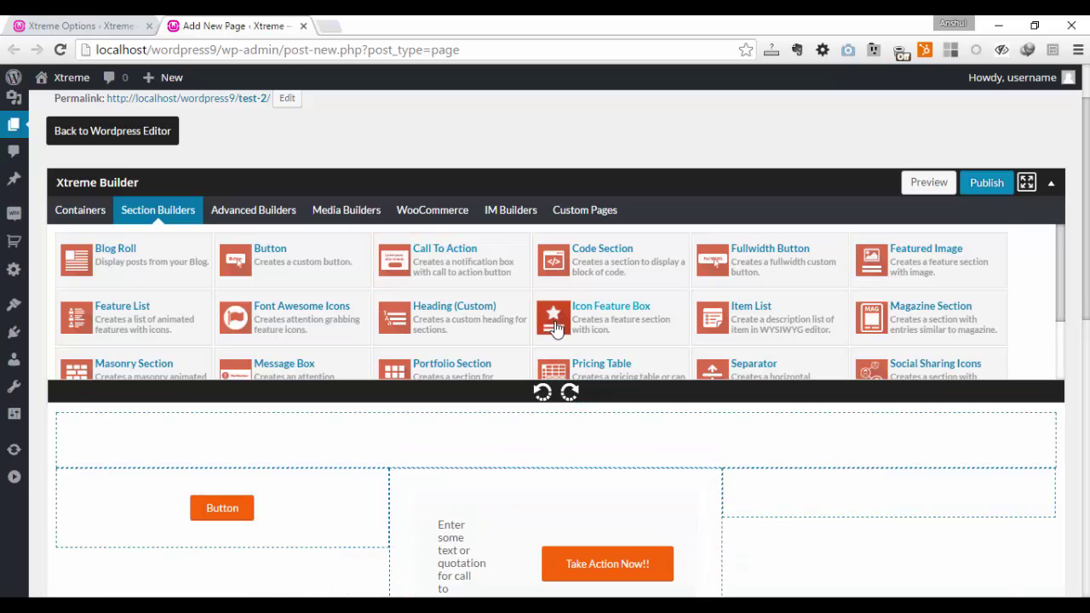
pyautogui.scroll(-2, 555, 328)
pyautogui.scroll(2, 555, 328)
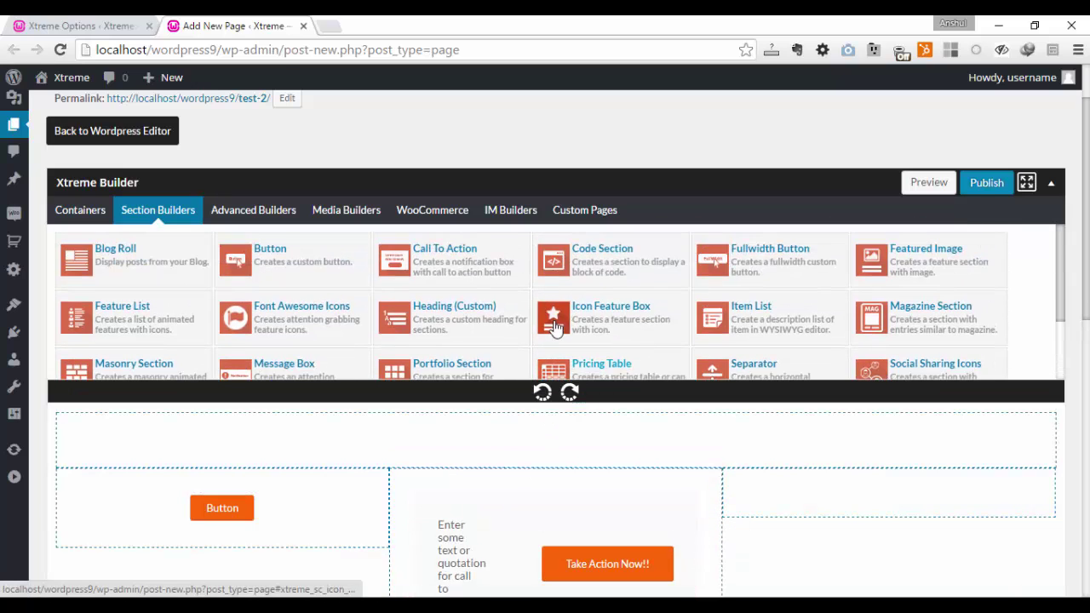
pyautogui.moveTo(624, 314); pyautogui.dragTo(810, 536)
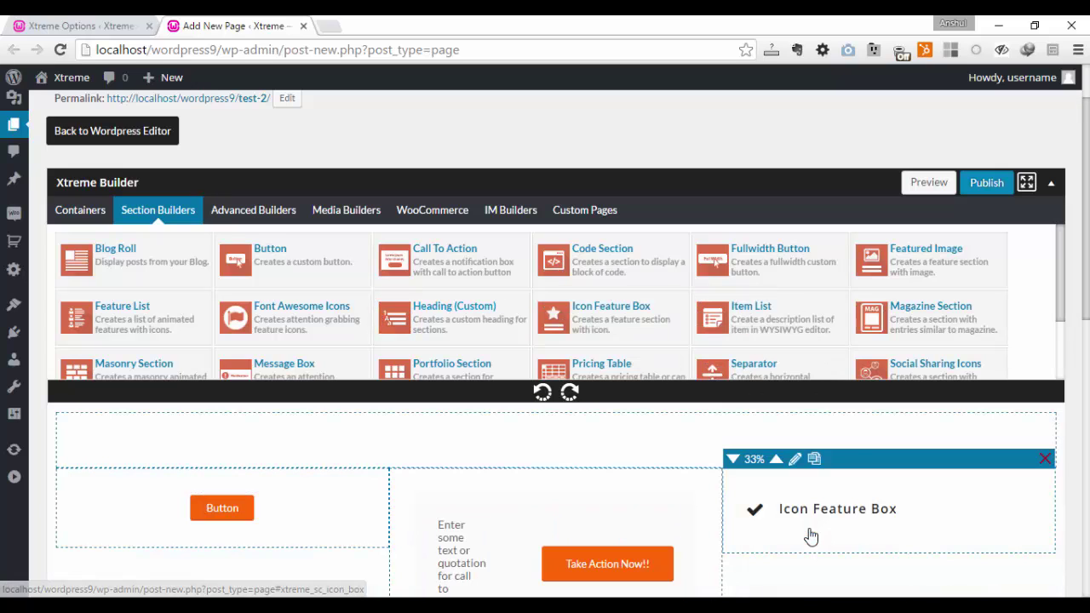
# - Move the Icon Feature Box column between the Button and Call To Action columns
pyautogui.scroll(-2, 714, 261)
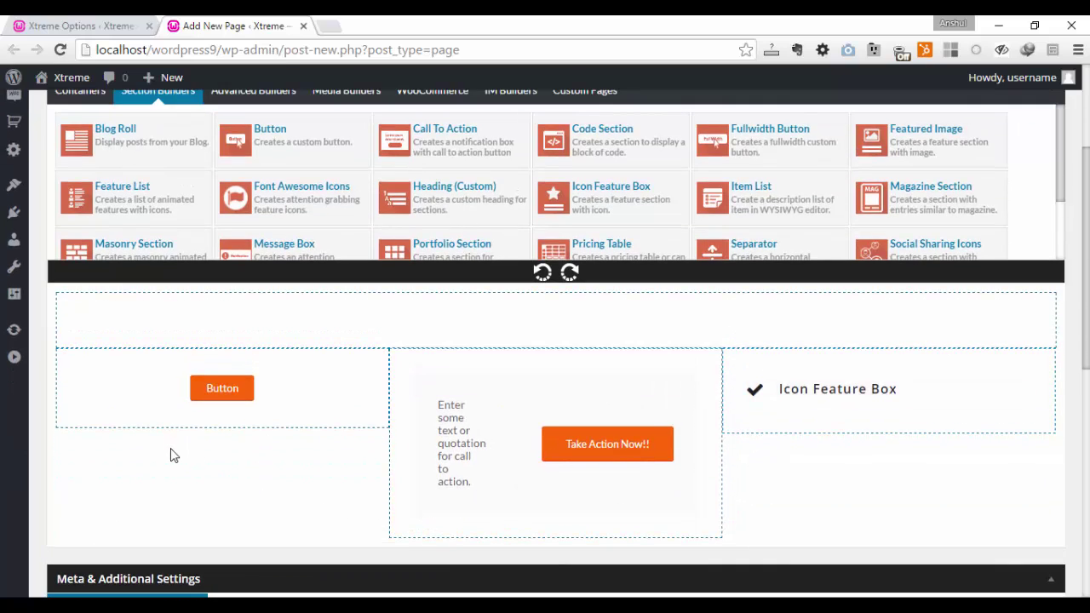
pyautogui.moveTo(158, 401)
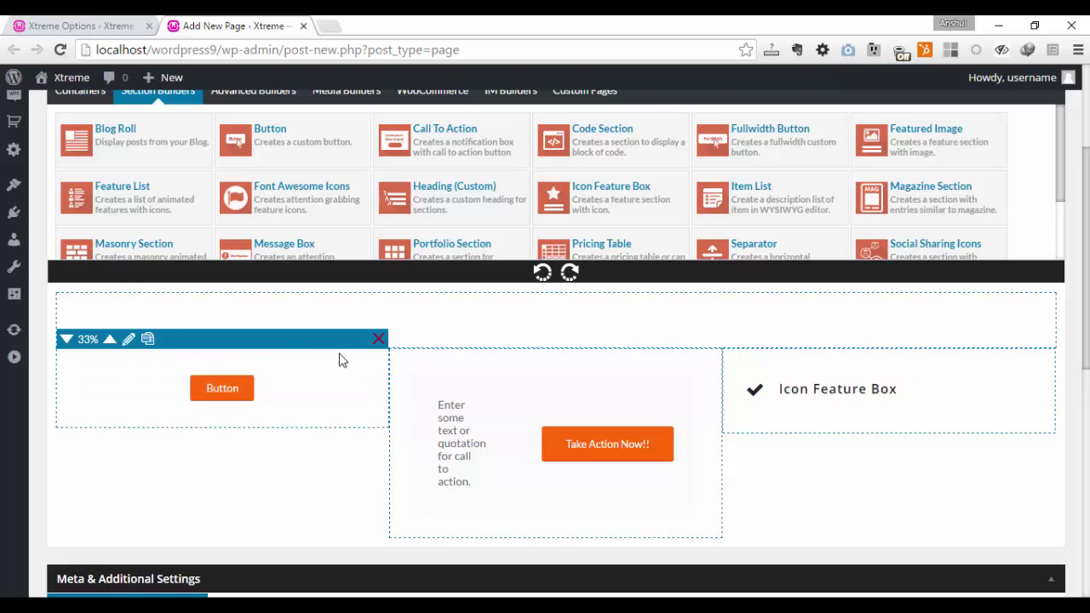
pyautogui.moveTo(301, 381)
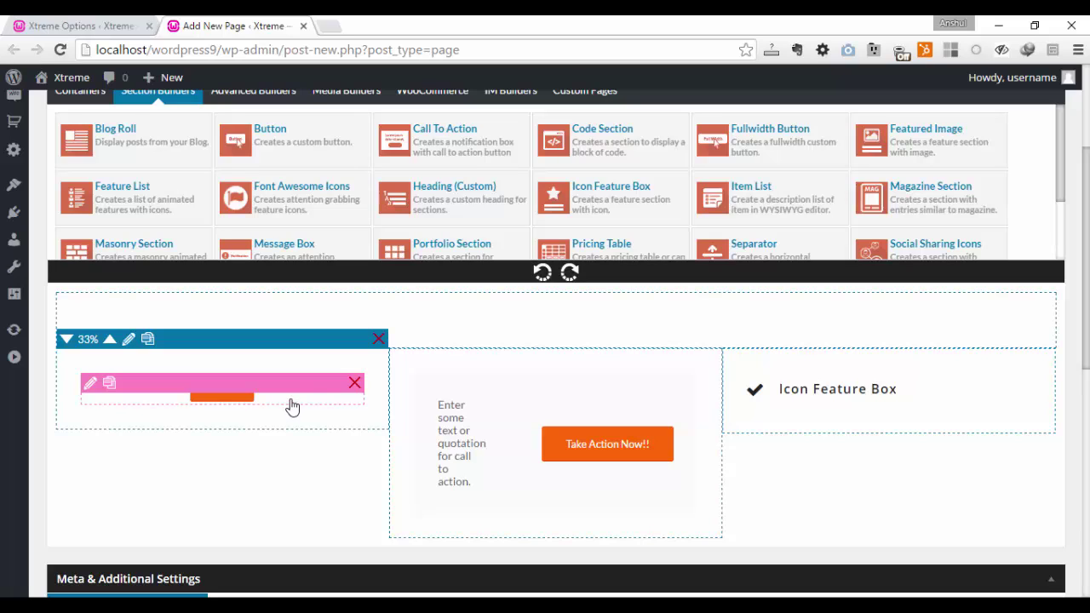
pyautogui.moveTo(576, 447)
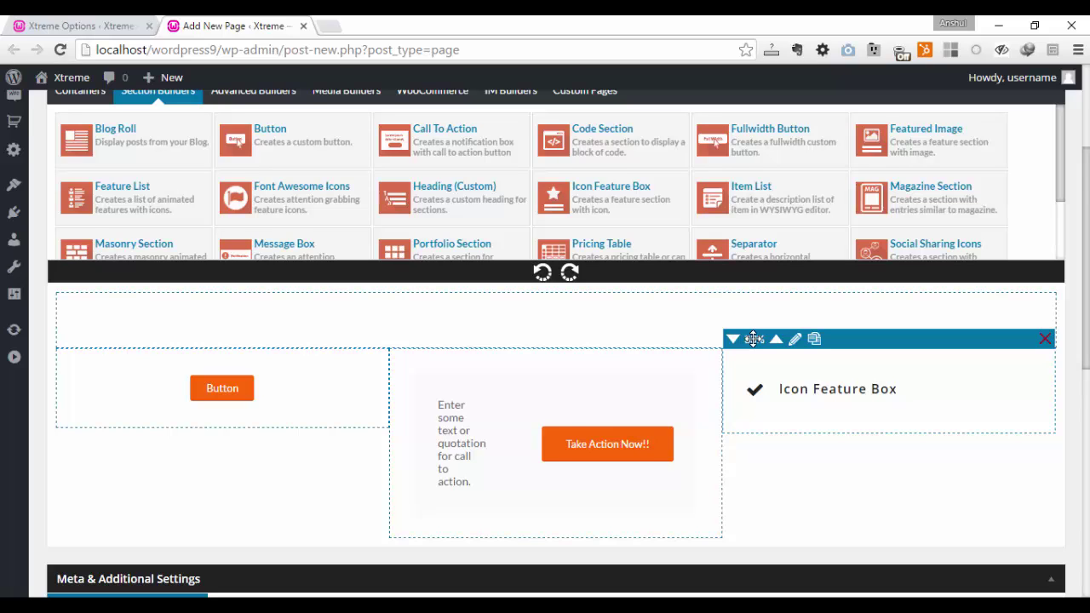
pyautogui.moveTo(754, 339); pyautogui.dragTo(390, 372)
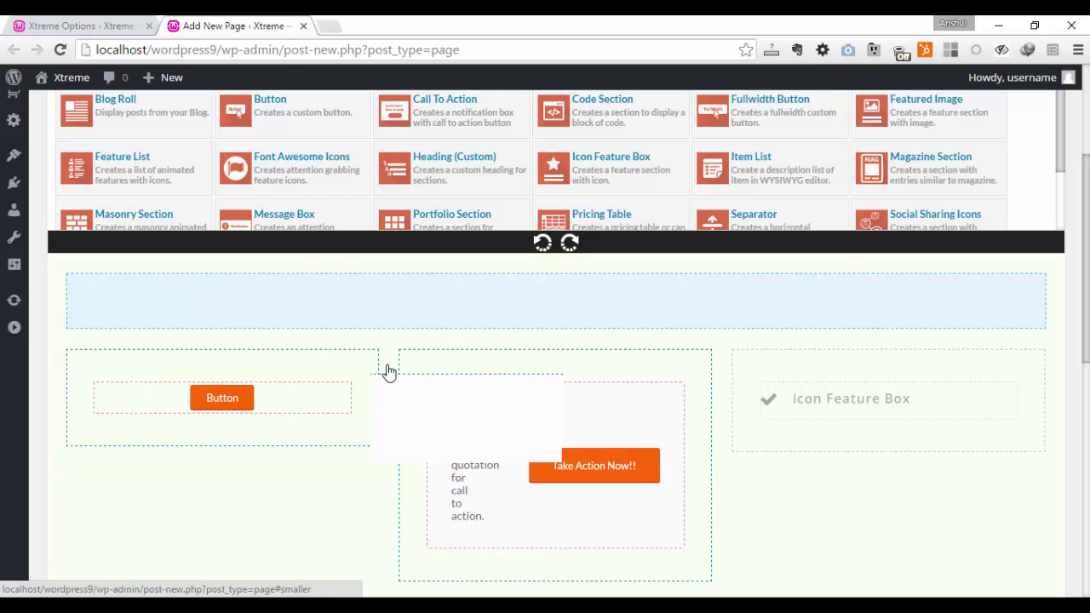
pyautogui.moveTo(389, 372); pyautogui.dragTo(387, 372)
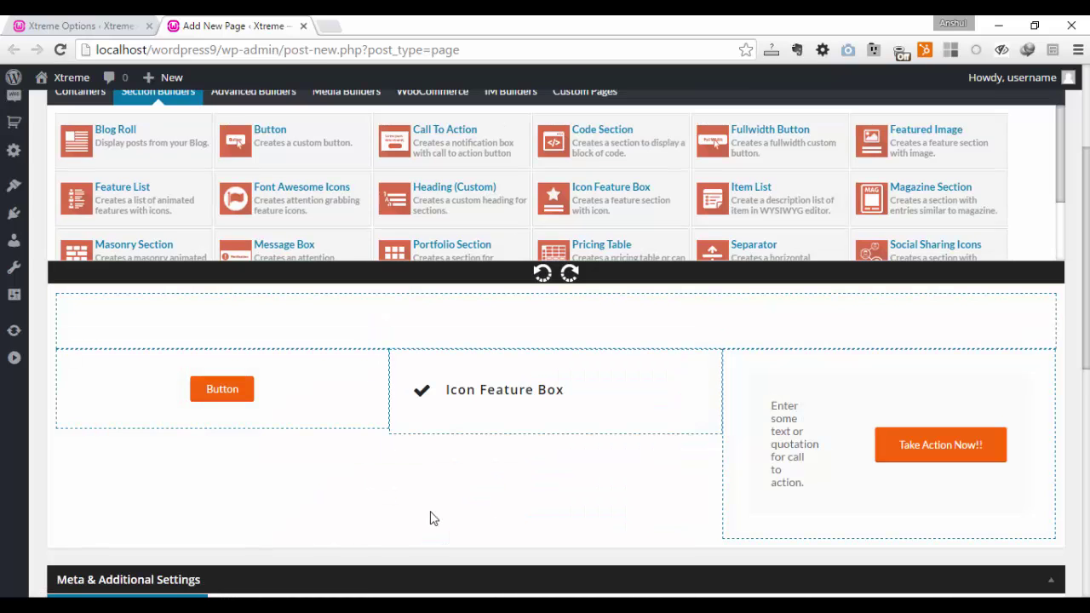
pyautogui.moveTo(537, 412)
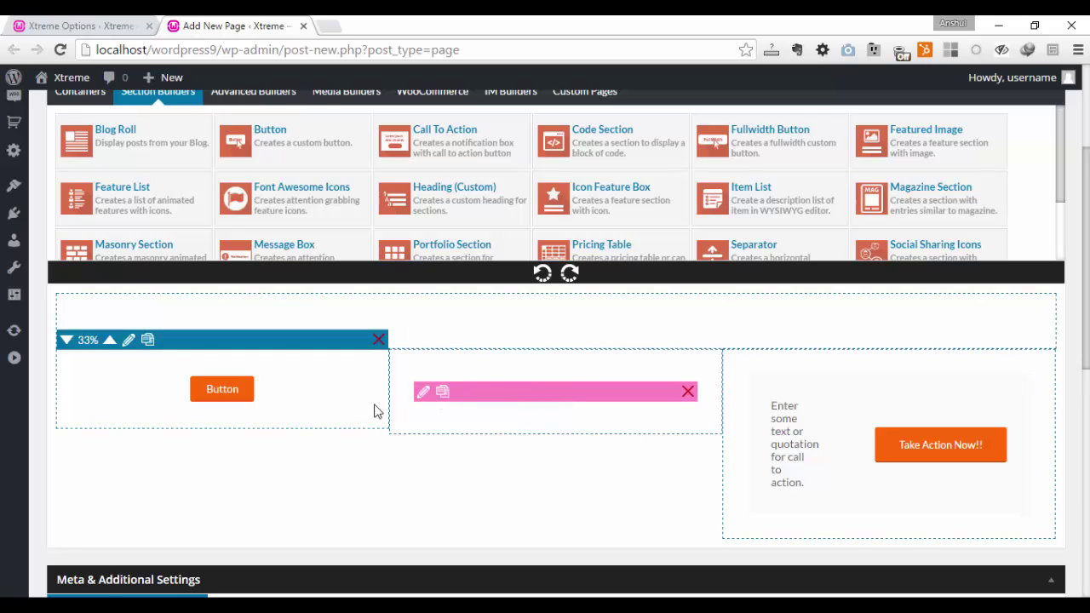
# - Rearrange the three-column row by moving the Call To Action column to the middle and the Icon Feature Box column to the front
pyautogui.moveTo(929, 444)
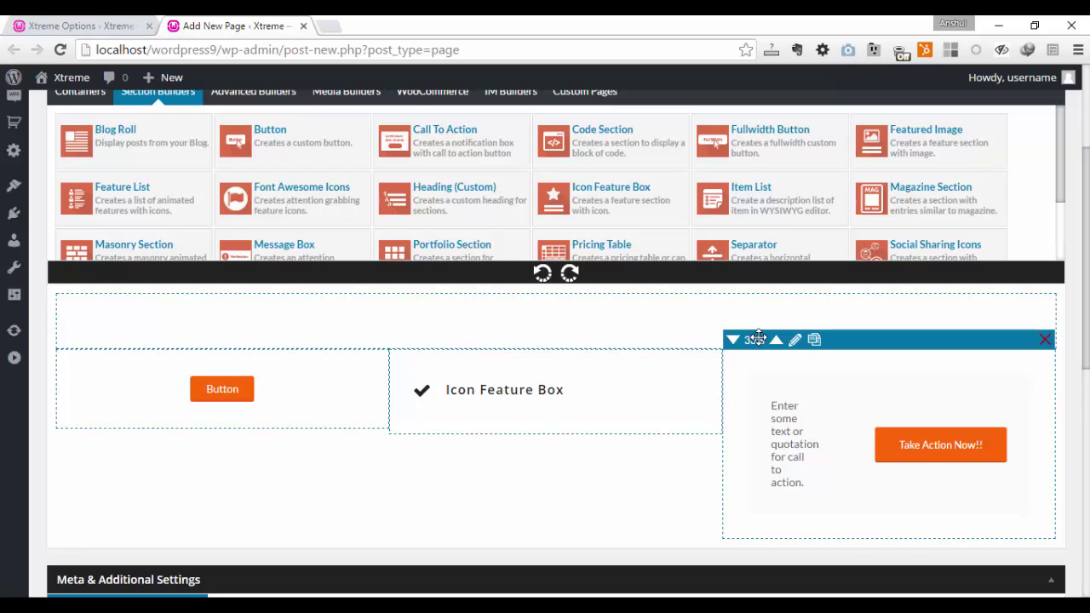
pyautogui.moveTo(757, 339); pyautogui.dragTo(389, 369)
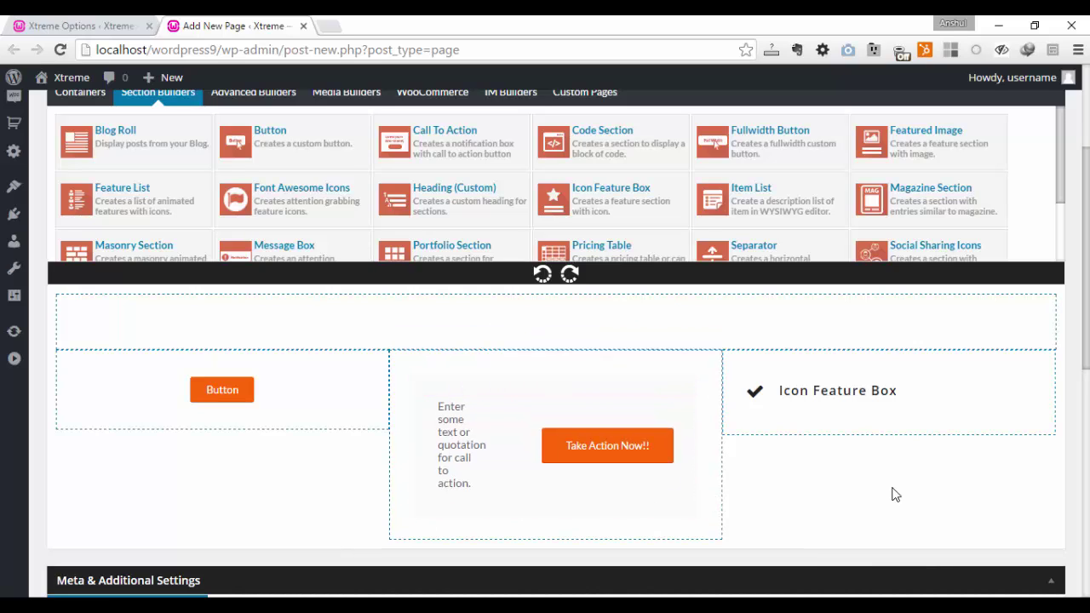
pyautogui.moveTo(770, 370)
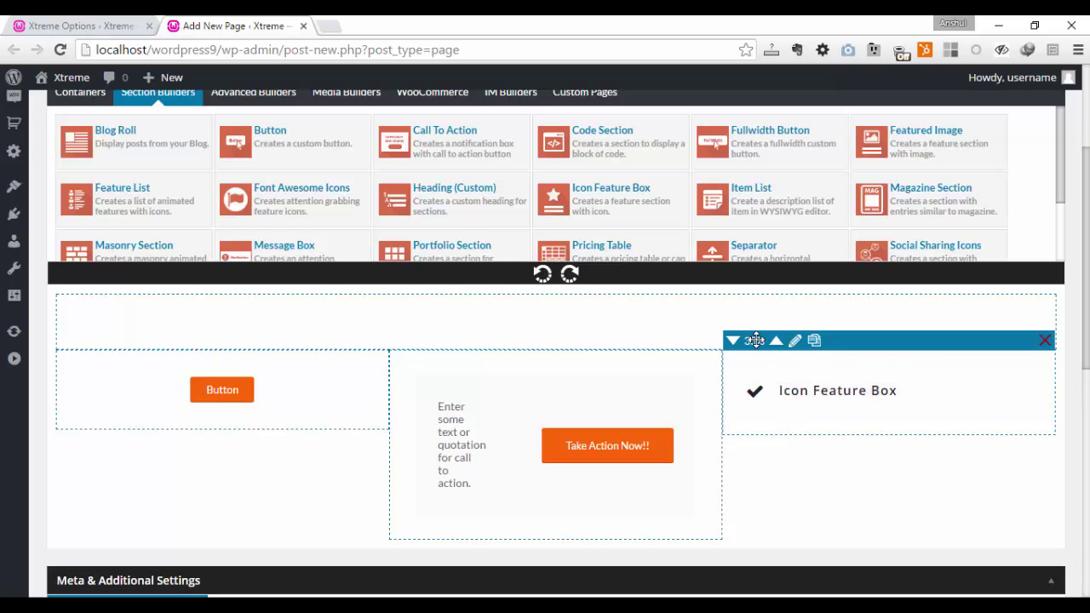
pyautogui.moveTo(756, 340); pyautogui.dragTo(758, 336)
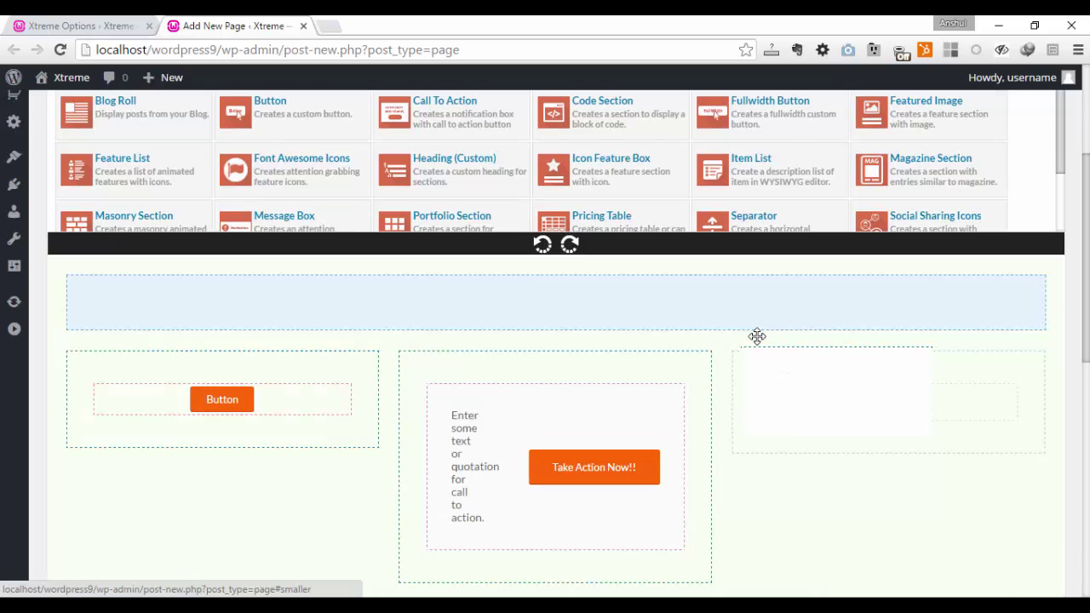
pyautogui.moveTo(757, 336); pyautogui.dragTo(764, 343)
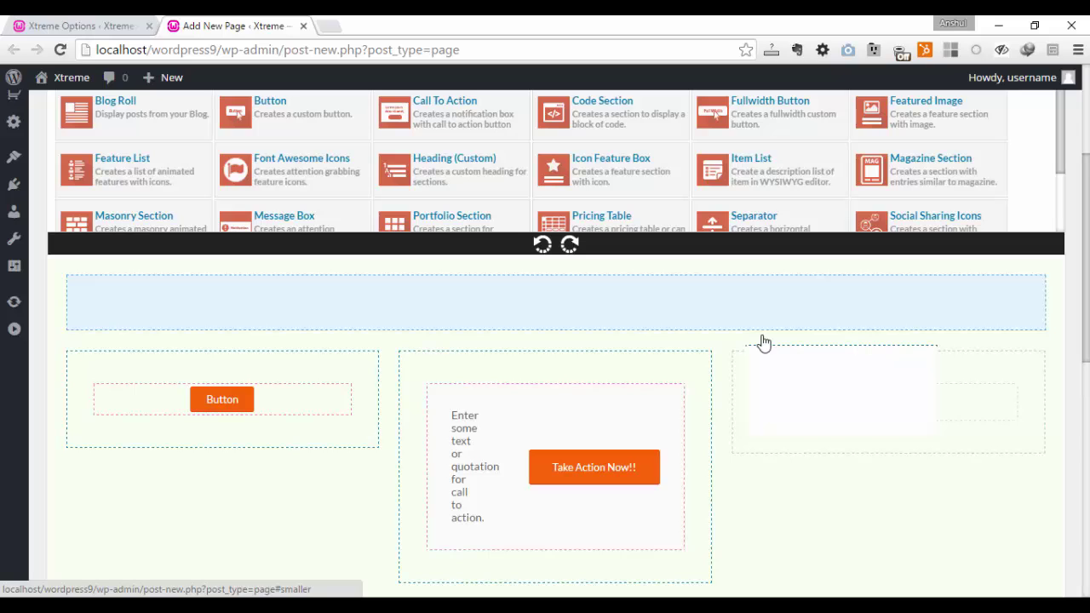
pyautogui.moveTo(764, 344); pyautogui.dragTo(764, 343)
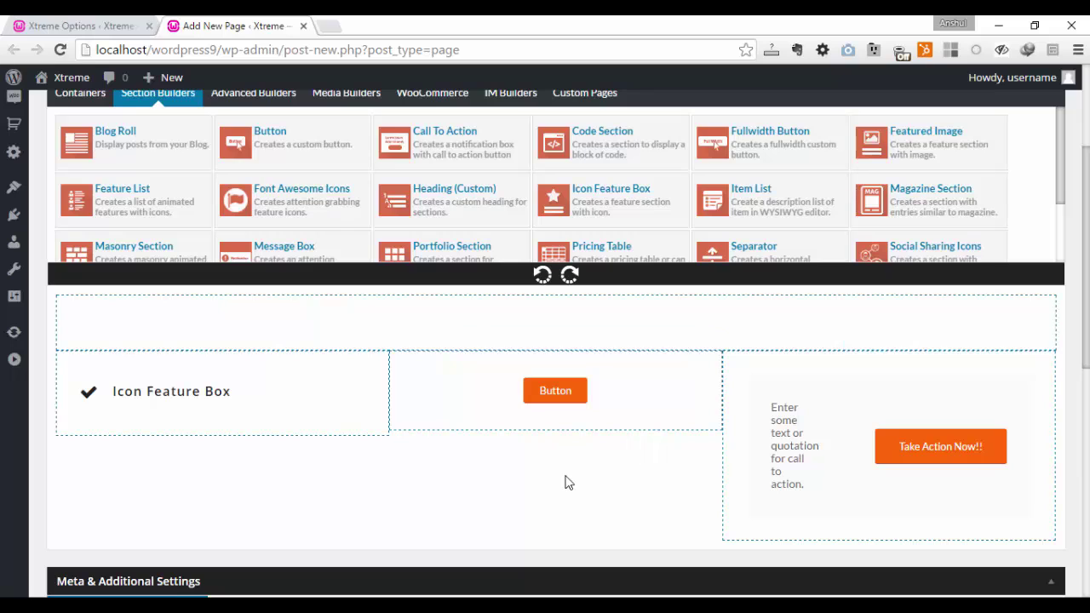
# - Move the Call To Action column to the front of the row and return it to the last place
pyautogui.moveTo(786, 360)
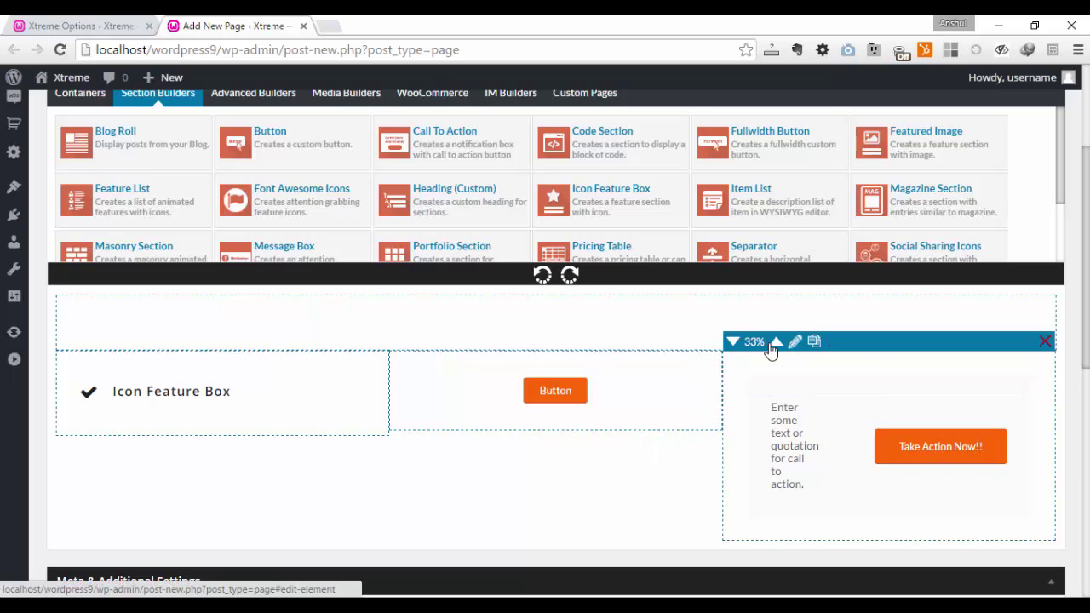
pyautogui.moveTo(769, 345); pyautogui.dragTo(759, 314)
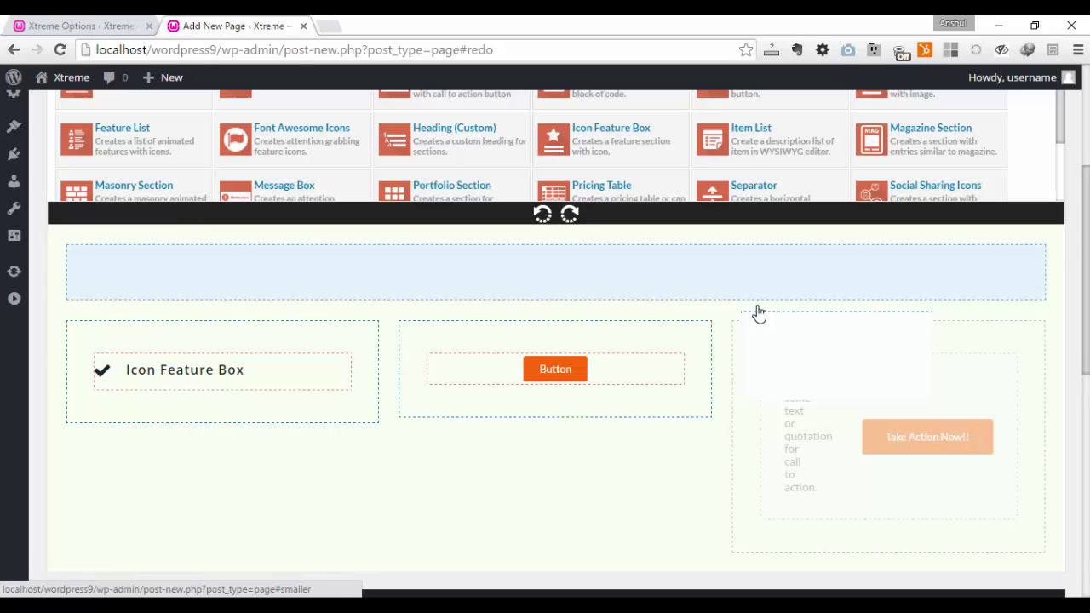
pyautogui.moveTo(758, 314); pyautogui.dragTo(757, 313)
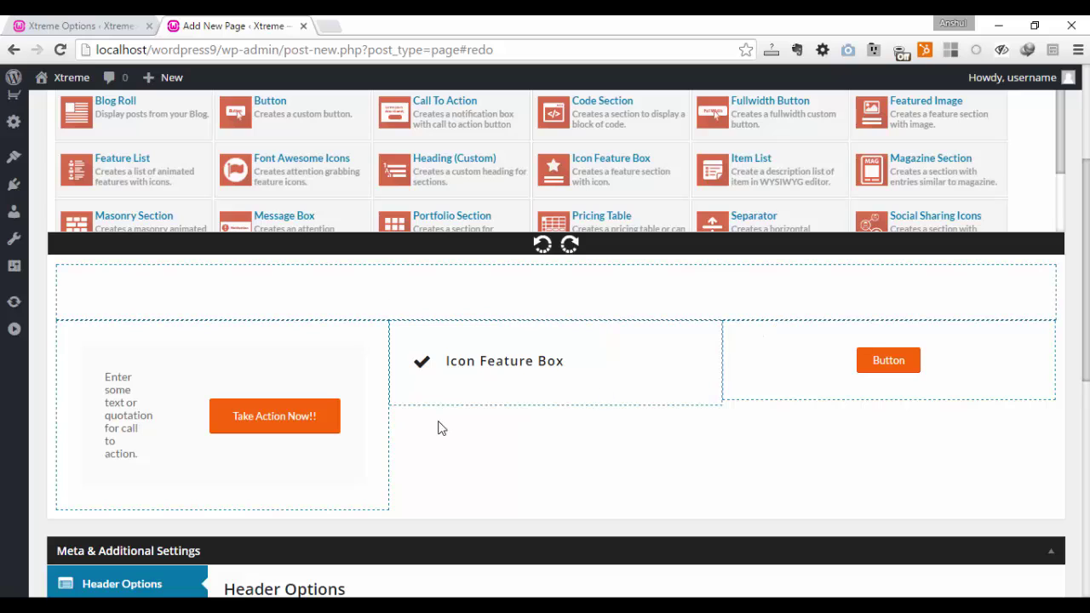
pyautogui.moveTo(233, 378)
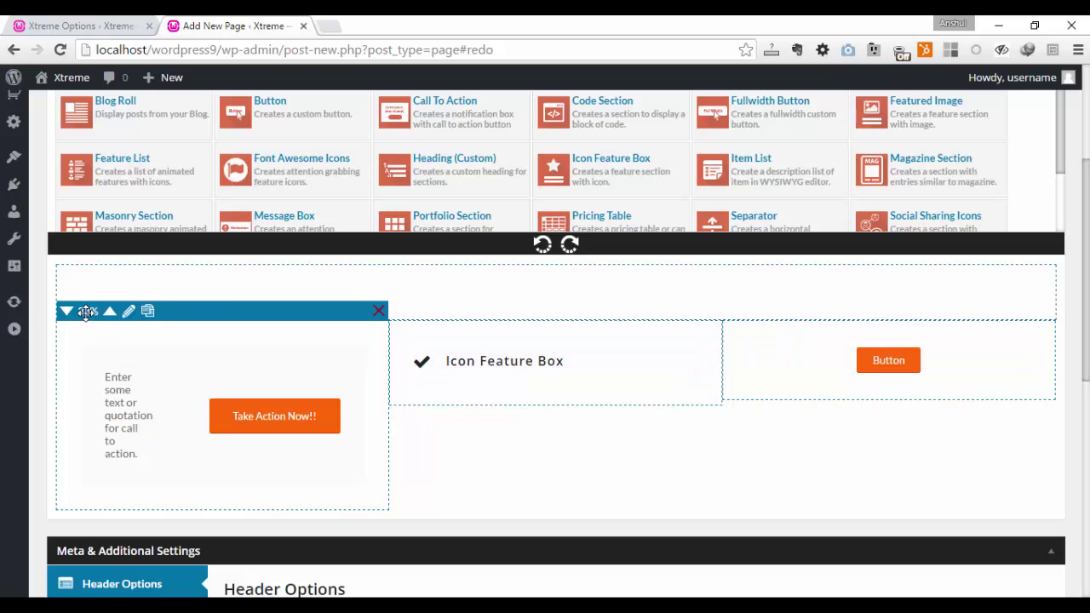
pyautogui.moveTo(88, 346); pyautogui.dragTo(87, 557)
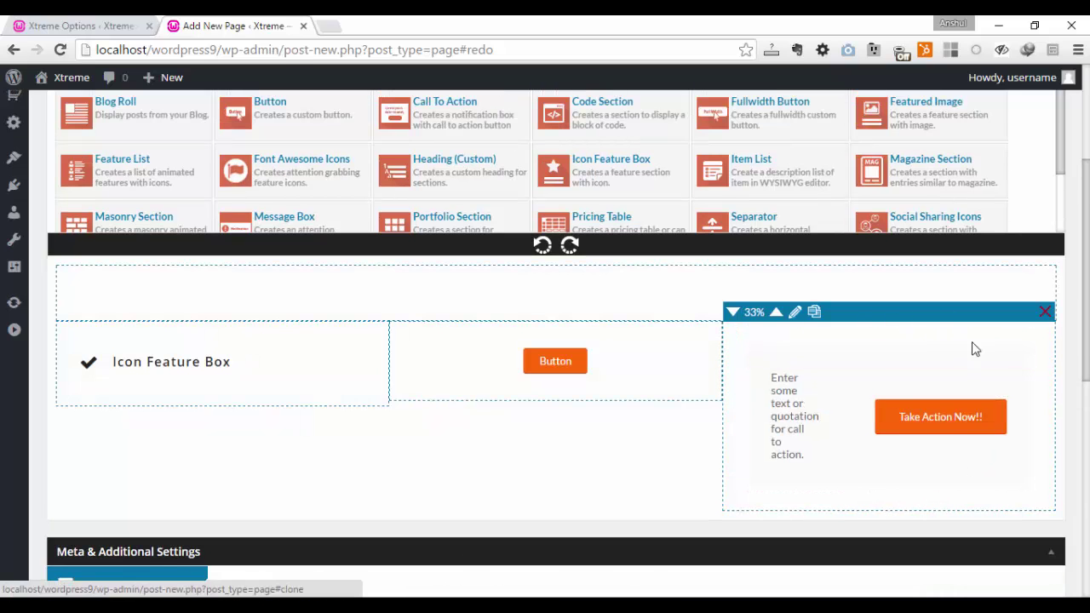
# - Move the Icon Feature Box, Button and Call To Action columns, in that order, into the wide section above them
pyautogui.moveTo(864, 418)
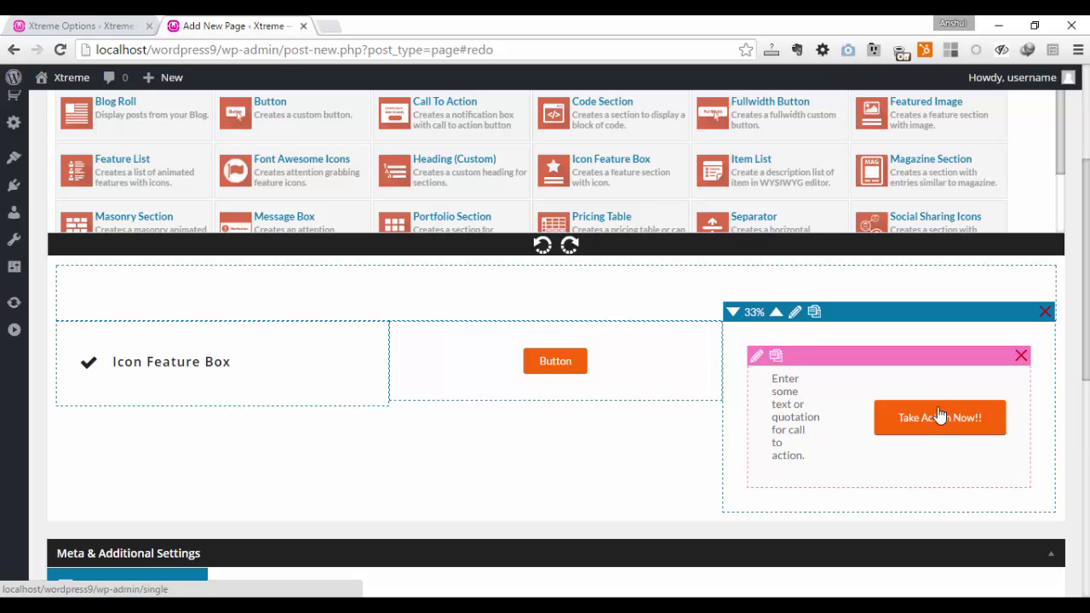
pyautogui.moveTo(304, 286)
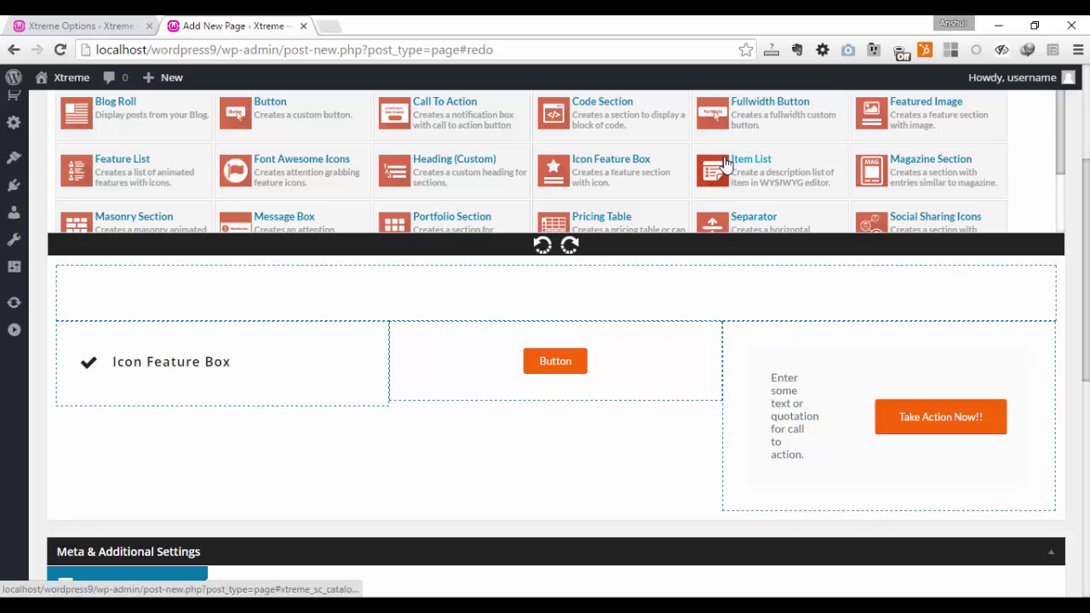
pyautogui.moveTo(775, 326)
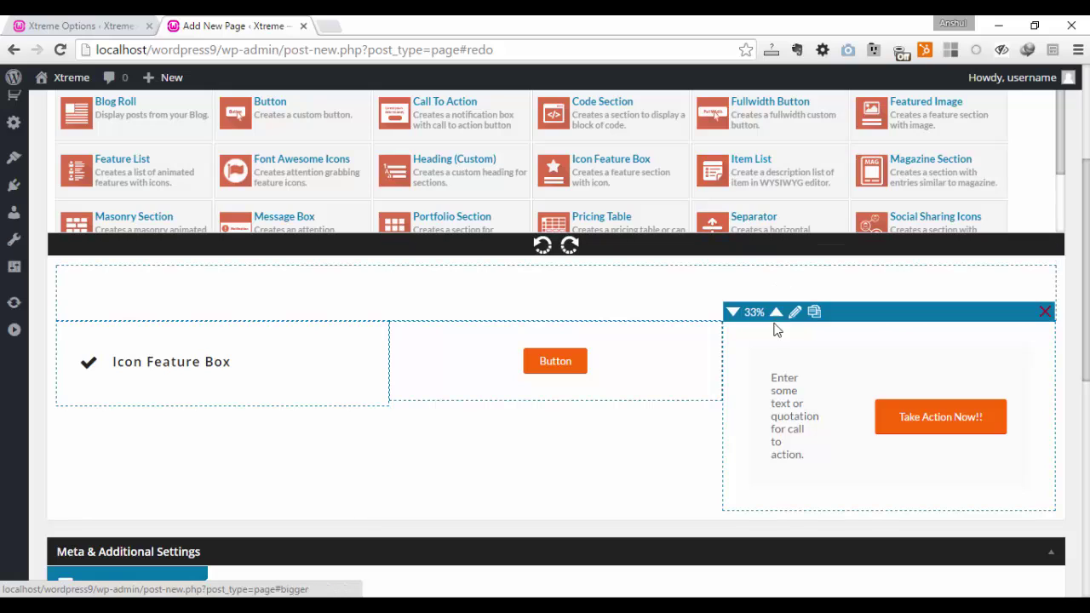
pyautogui.moveTo(243, 324)
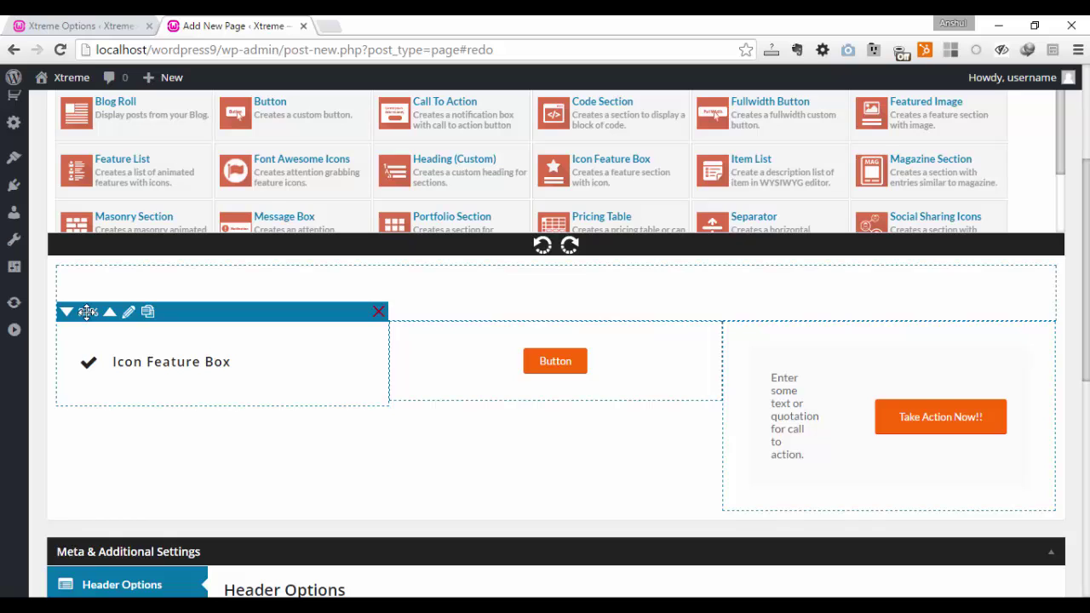
pyautogui.moveTo(87, 313); pyautogui.dragTo(116, 288)
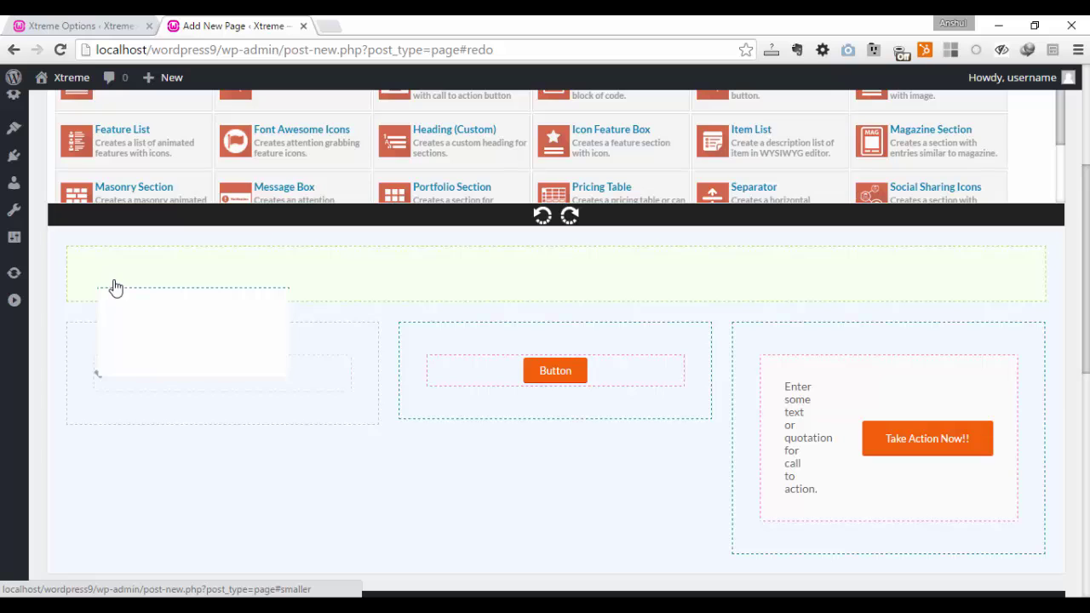
pyautogui.moveTo(116, 288)
pyautogui.mouseDown()
pyautogui.moveTo(110, 312)
pyautogui.moveTo(120, 289)
pyautogui.mouseUp()
pyautogui.moveTo(119, 289); pyautogui.dragTo(119, 290)
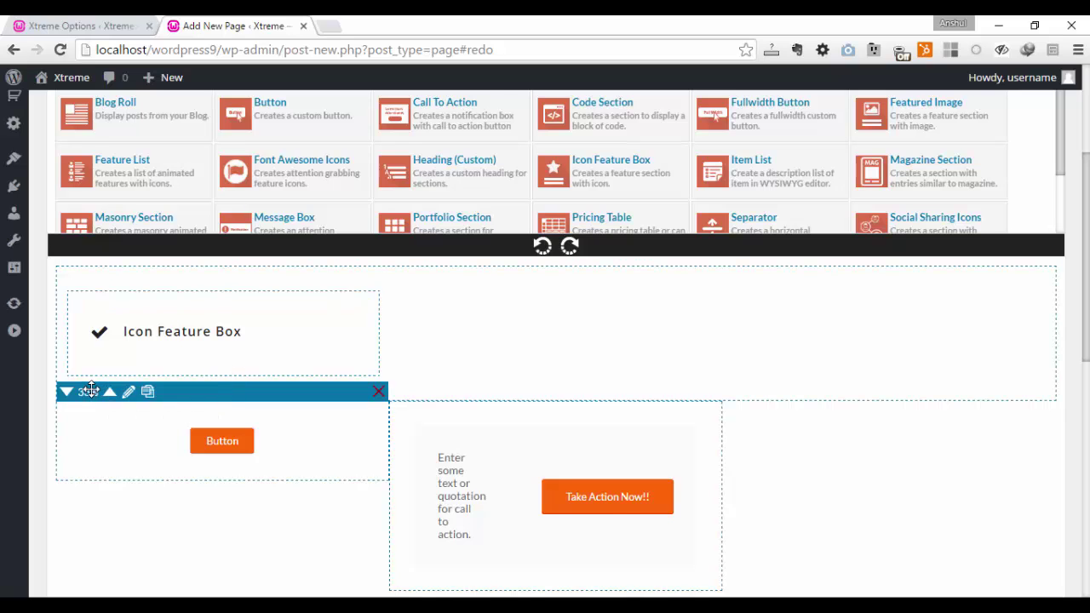
pyautogui.moveTo(90, 390); pyautogui.dragTo(431, 246)
pyautogui.moveTo(85, 393); pyautogui.dragTo(771, 250)
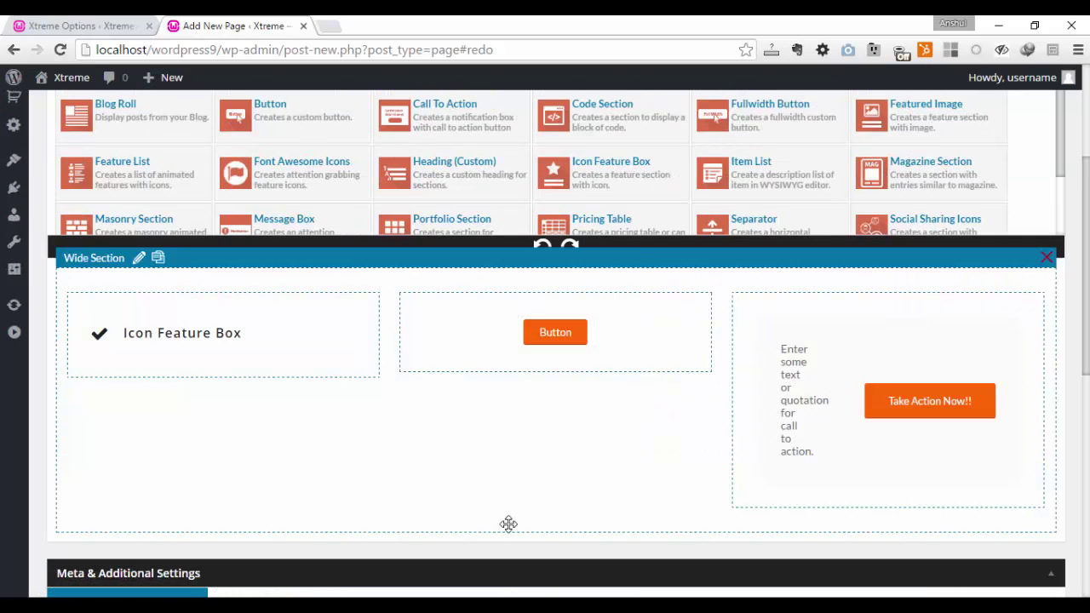
# - Examine the title bar choices in the page's header options and the display choices in its footer options
pyautogui.scroll(1, 554, 508)
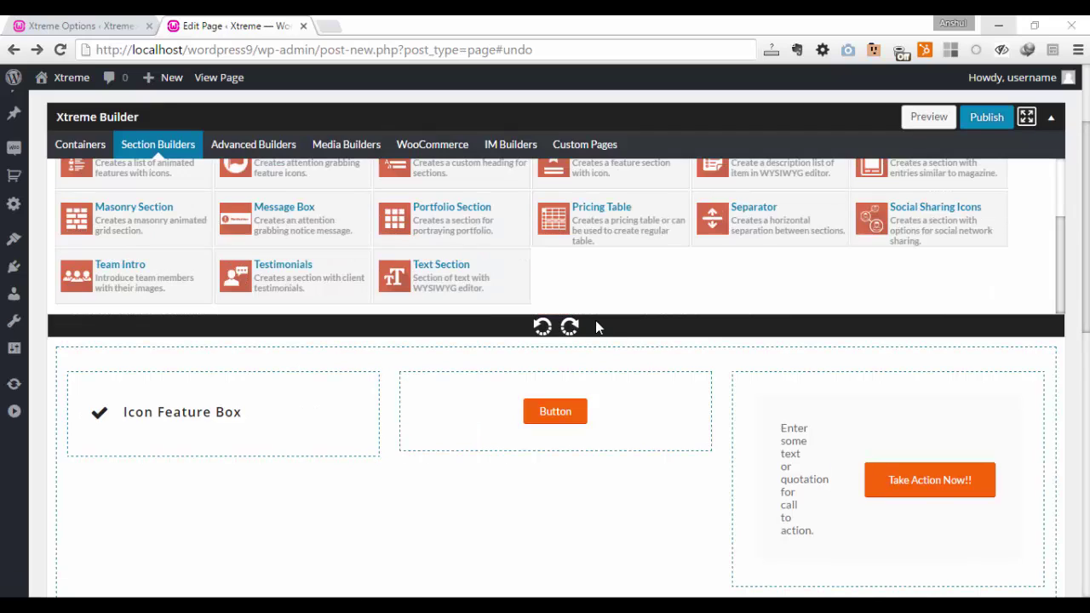
pyautogui.scroll(-5, 556, 341)
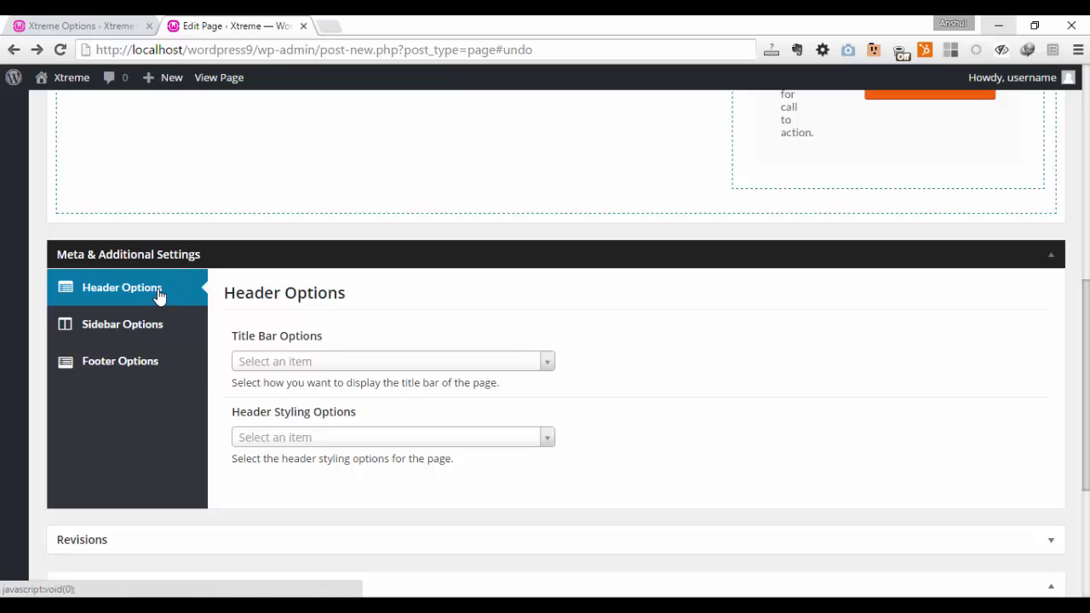
pyautogui.click(340, 369)
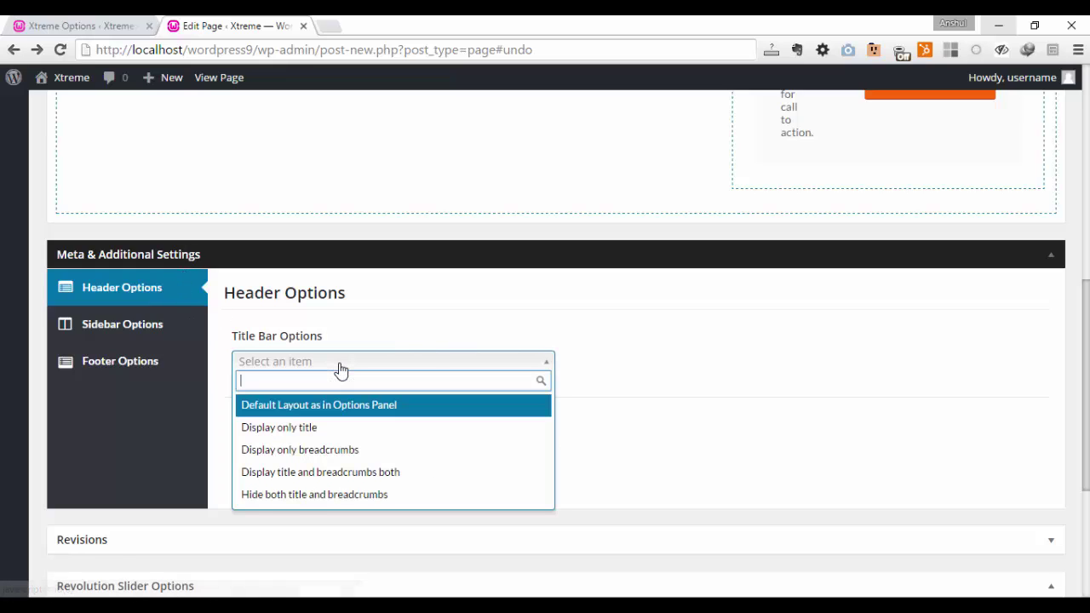
pyautogui.click(104, 288)
pyautogui.click(115, 364)
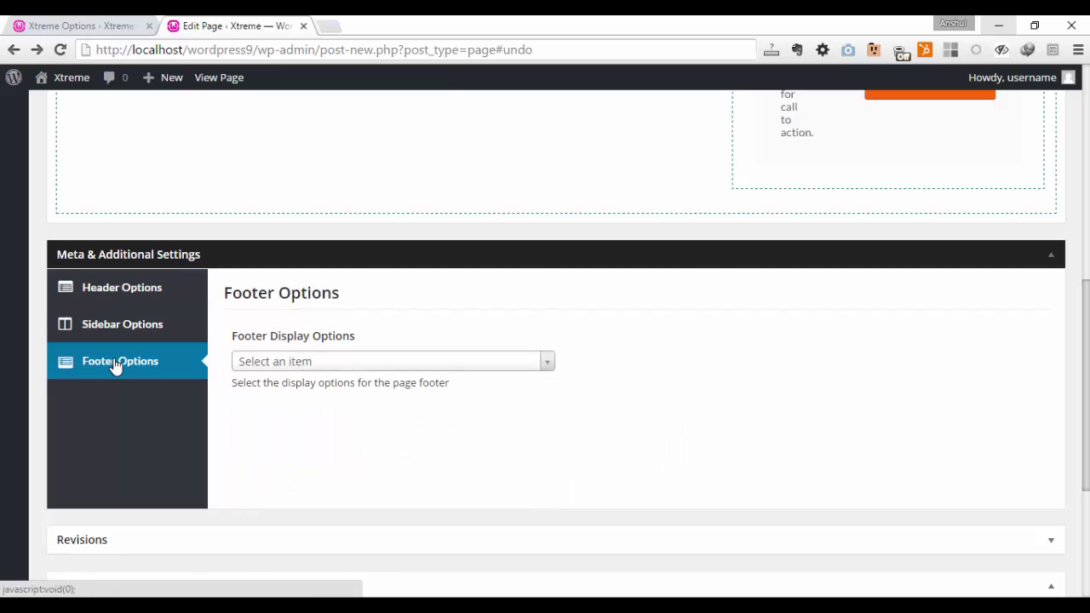
pyautogui.click(309, 368)
pyautogui.click(308, 368)
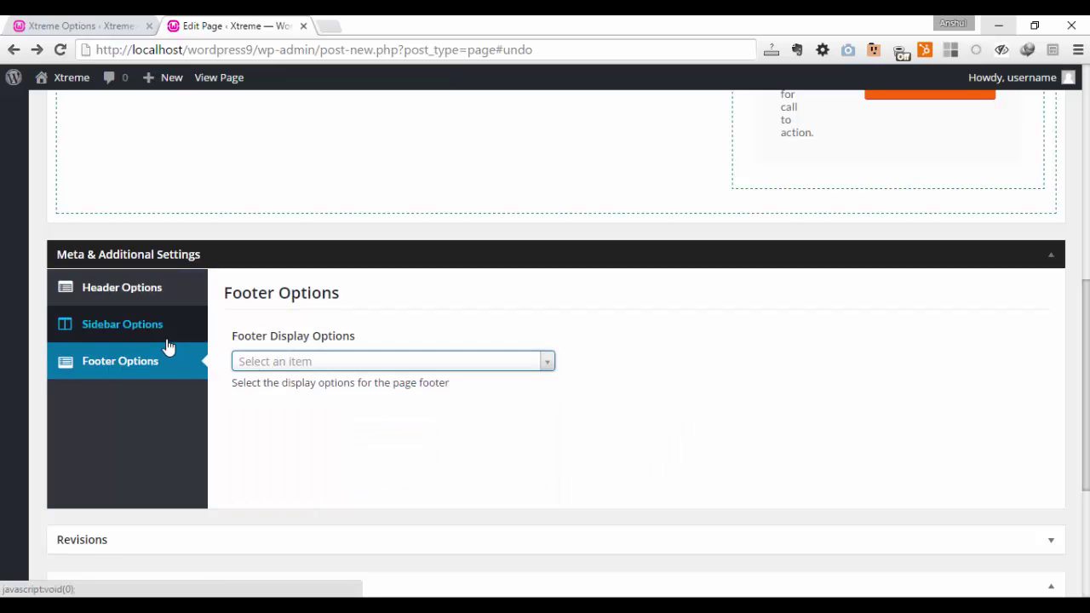
pyautogui.scroll(6, 546, 340)
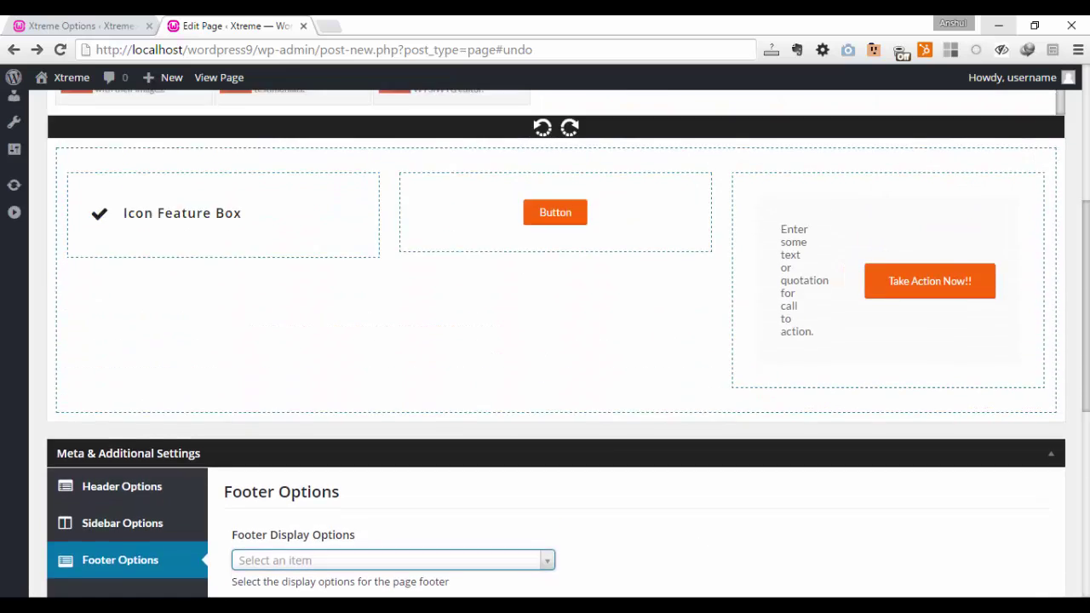